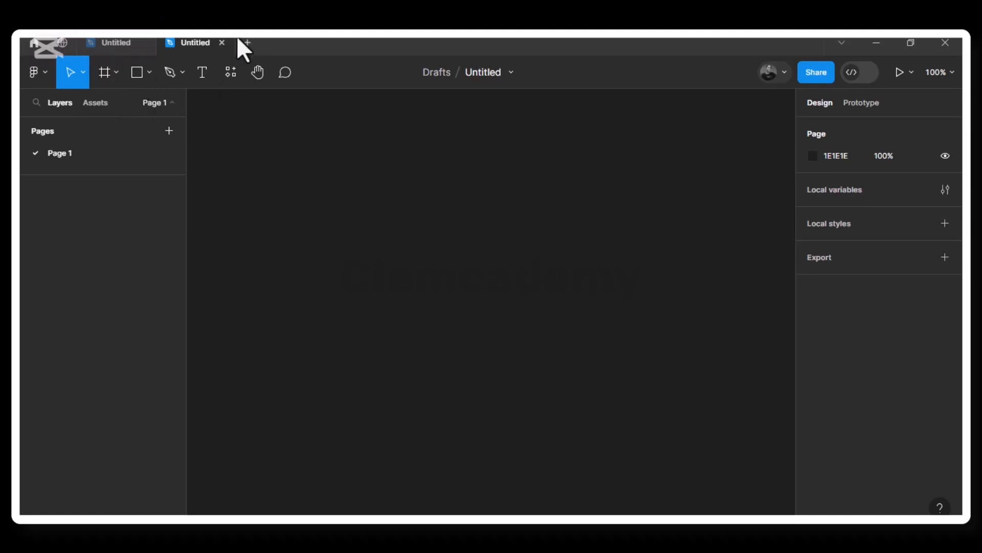
# Step: Add a MacBook Air frame (1280 × 832) to the empty canvas
pyautogui.click(150, 71)
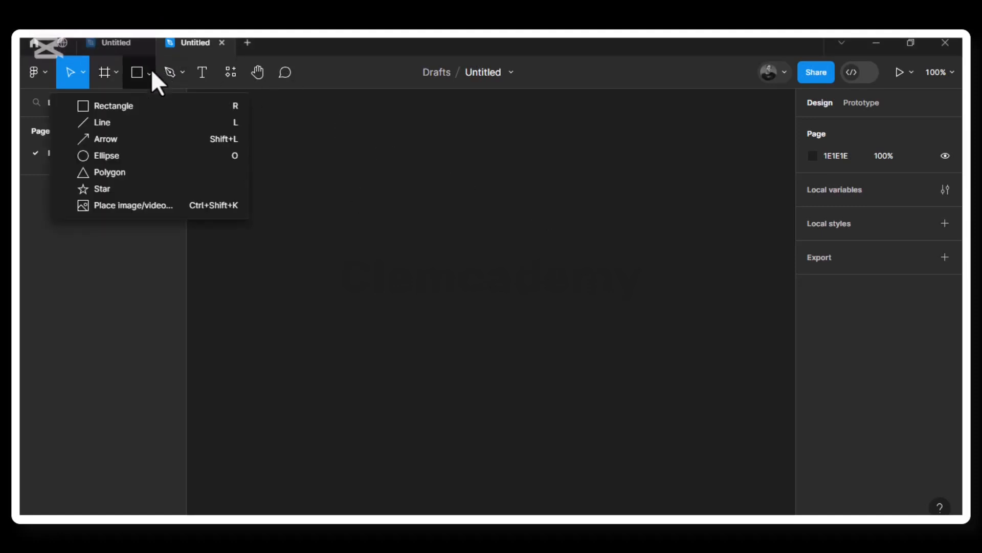
pyautogui.click(115, 72)
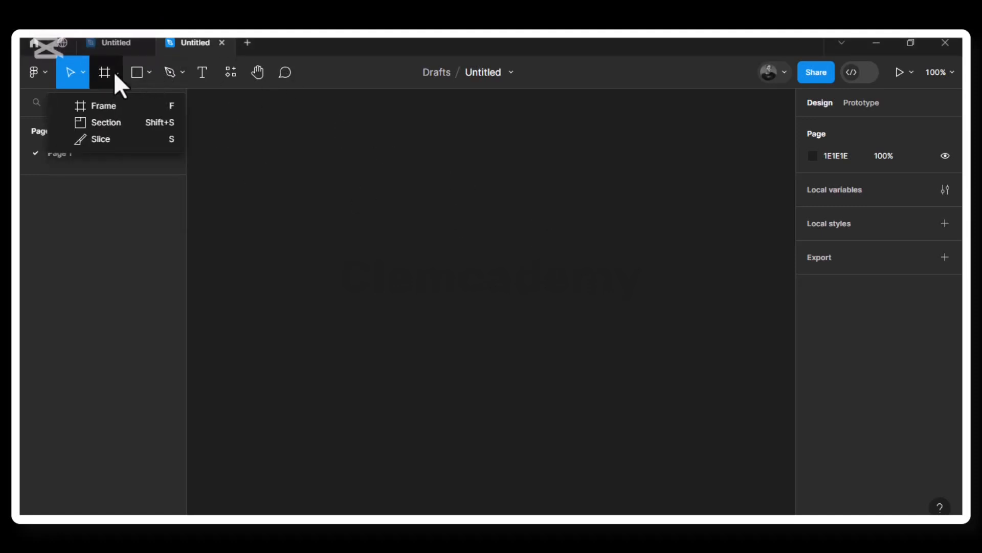
pyautogui.click(94, 105)
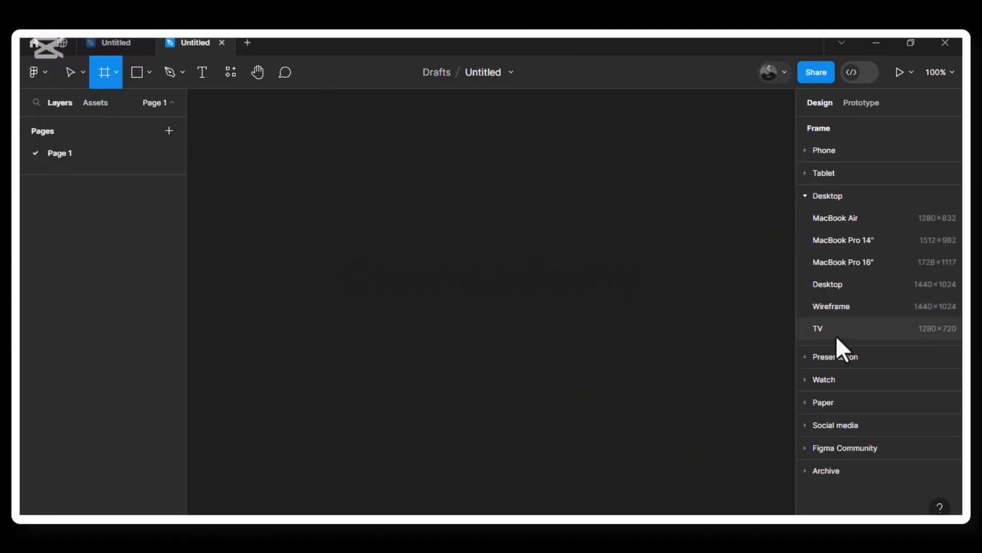
pyautogui.click(868, 219)
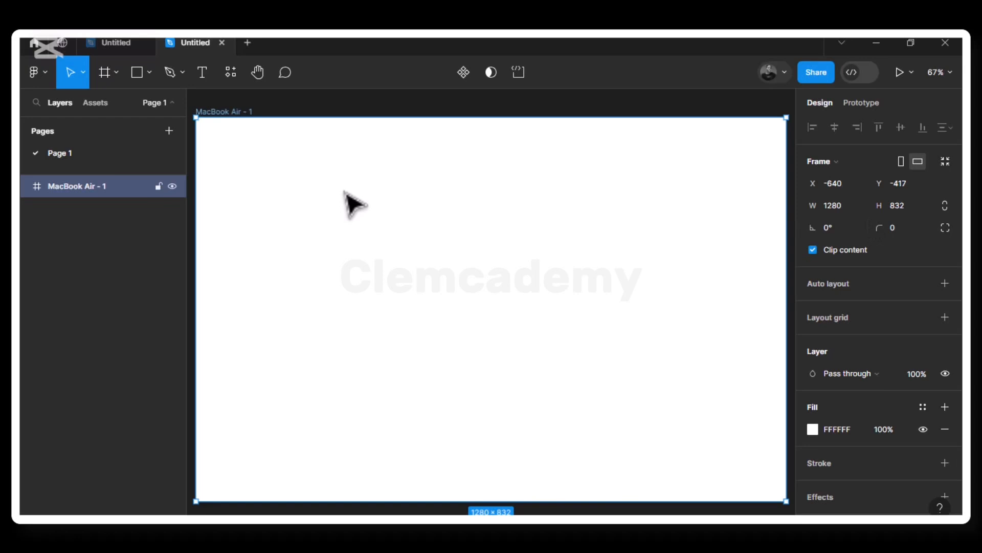
# Step: Draw a rectangle about 268 × 231 in the frame and move it to about X 583, Y 107
pyautogui.click(149, 75)
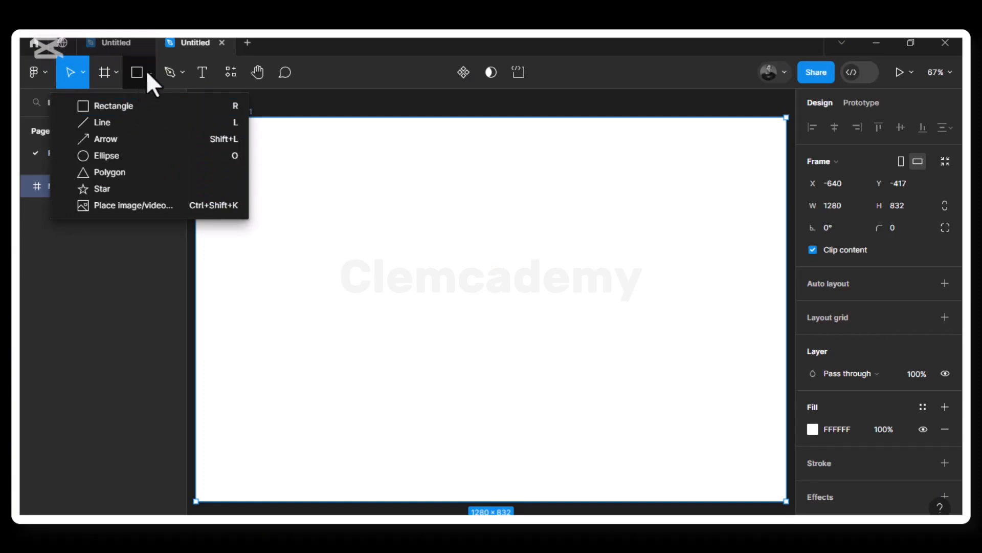
pyautogui.click(122, 107)
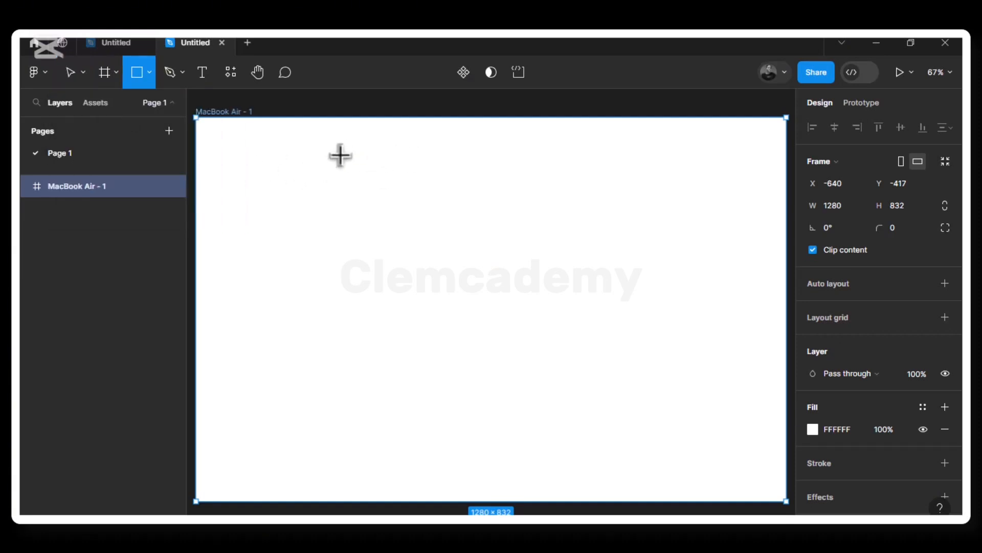
pyautogui.moveTo(341, 155); pyautogui.dragTo(464, 262)
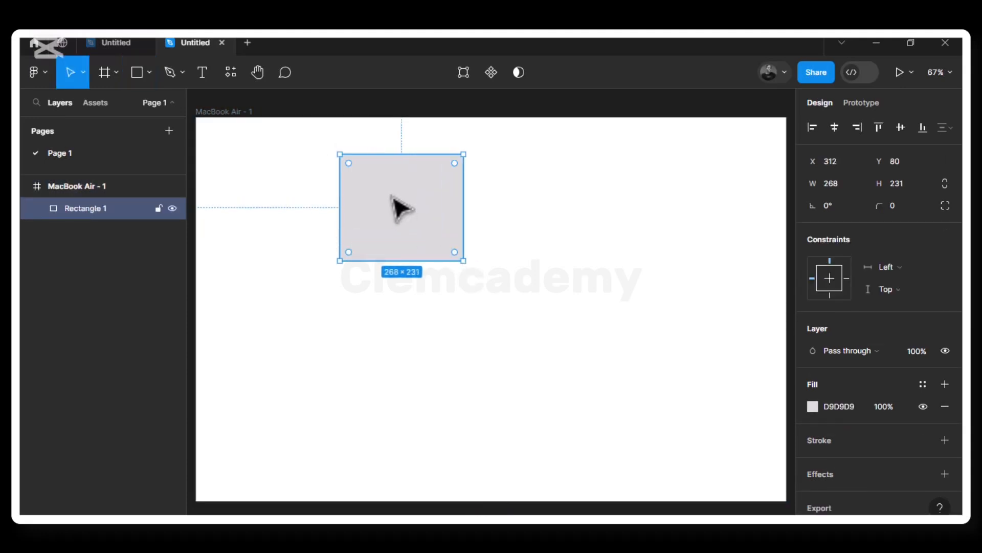
pyautogui.moveTo(410, 204); pyautogui.dragTo(533, 211)
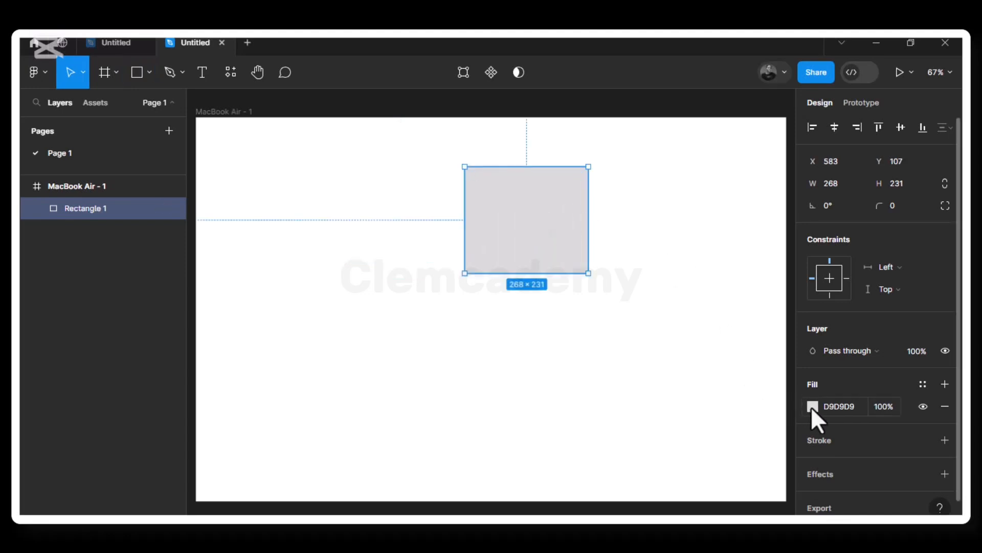
# Step: Fill the rectangle with the red D26767 and move it to about X 493, Y 114
pyautogui.click(812, 407)
pyautogui.click(714, 202)
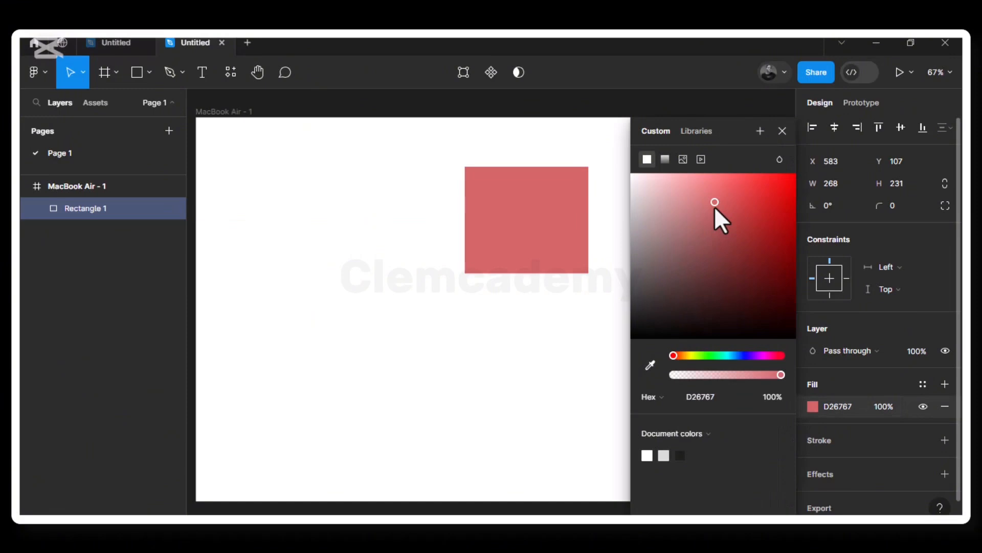
pyautogui.click(782, 131)
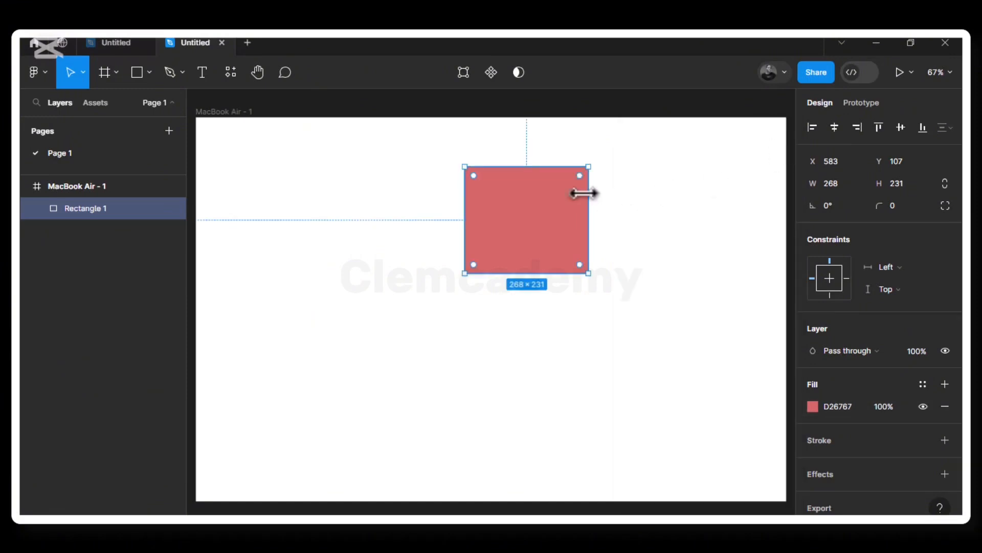
pyautogui.moveTo(542, 211); pyautogui.dragTo(502, 214)
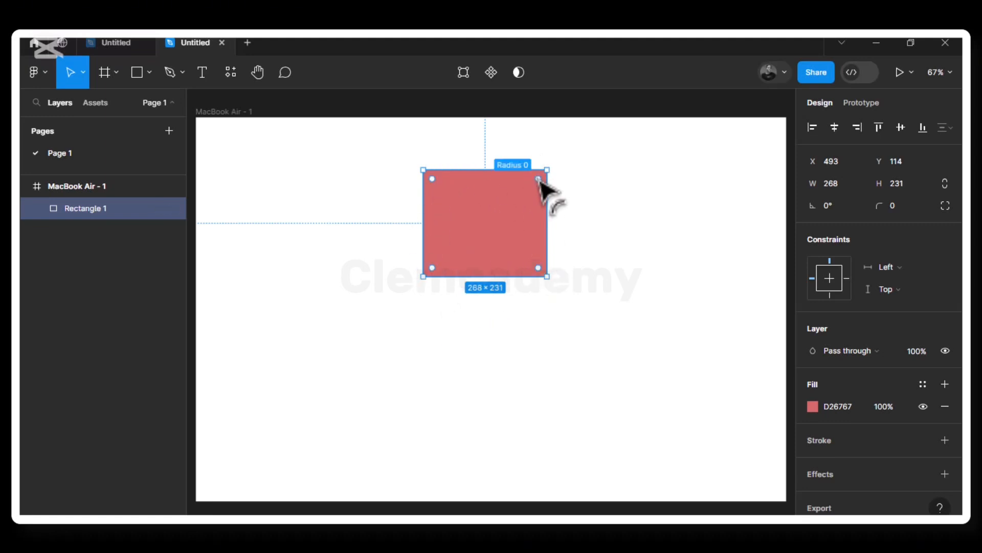
# Step: Try rounding all the rectangle's corners to a radius of about 19, and bring the radius back to 0
pyautogui.moveTo(540, 180)
pyautogui.mouseDown()
pyautogui.moveTo(516, 206)
pyautogui.moveTo(546, 171)
pyautogui.moveTo(537, 176)
pyautogui.mouseUp()
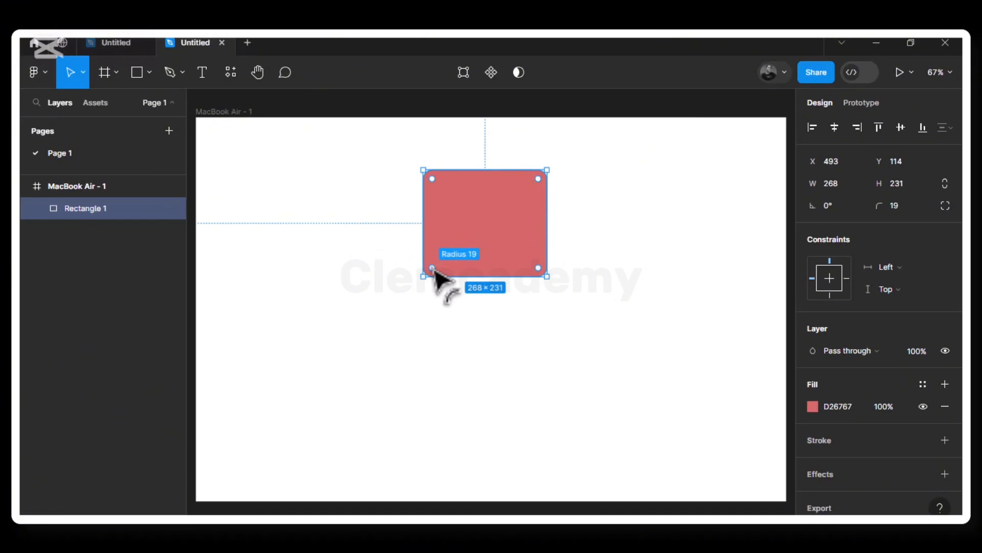
pyautogui.moveTo(432, 271); pyautogui.dragTo(413, 282)
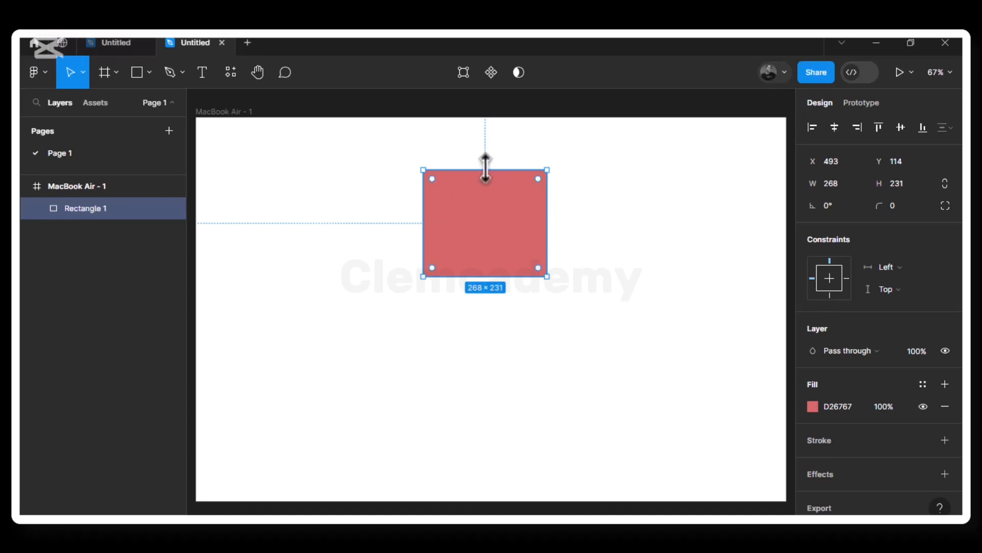
# Step: Resize the rectangle freehand by its individual sides to about 250 × 250
pyautogui.moveTo(486, 168); pyautogui.dragTo(487, 146)
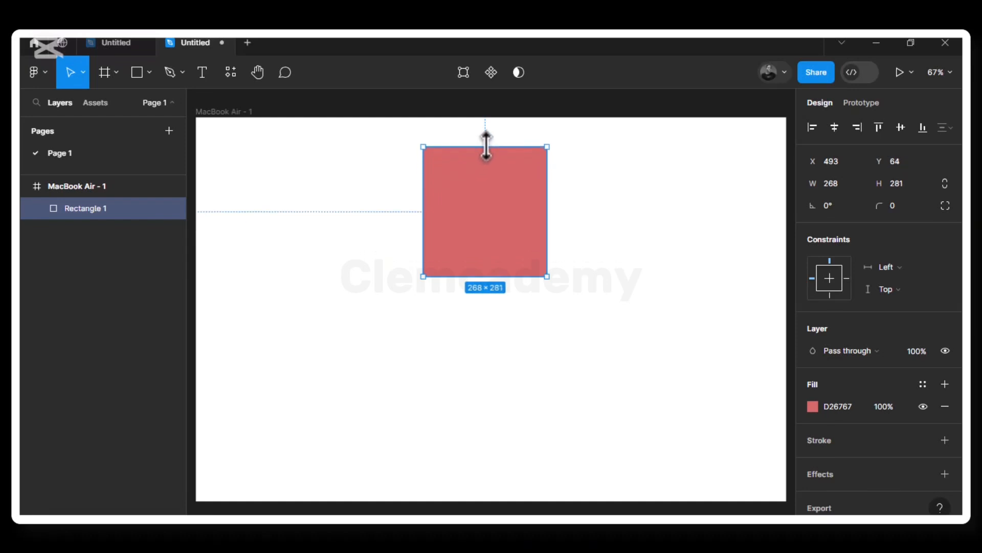
pyautogui.moveTo(468, 303); pyautogui.dragTo(467, 281)
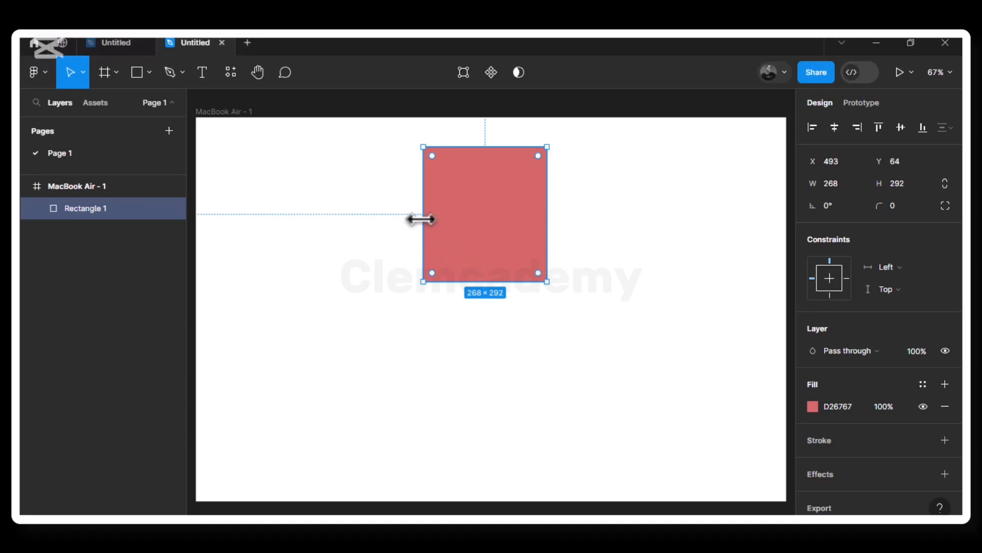
pyautogui.moveTo(420, 219); pyautogui.dragTo(393, 207)
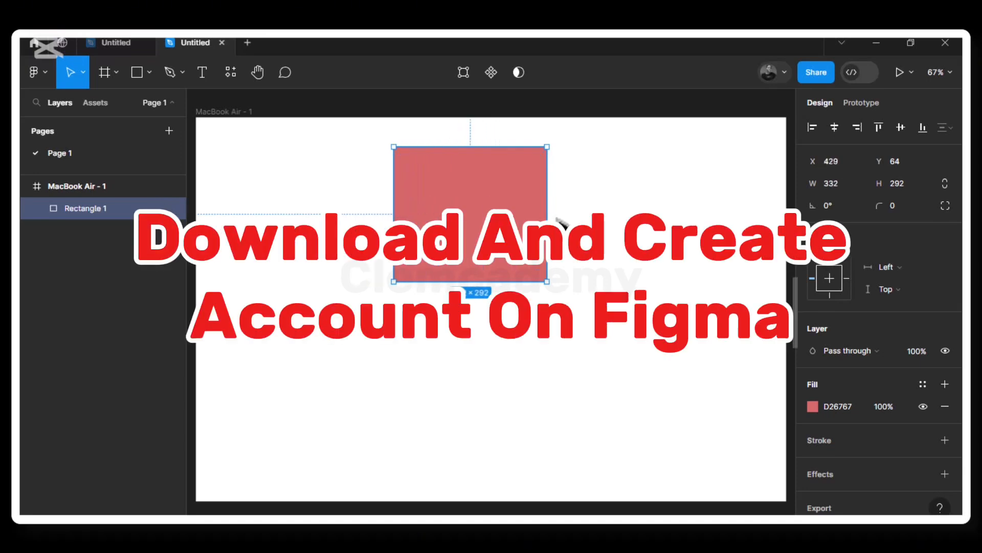
pyautogui.moveTo(546, 214)
pyautogui.mouseDown()
pyautogui.moveTo(588, 213)
pyautogui.moveTo(530, 208)
pyautogui.moveTo(605, 206)
pyautogui.moveTo(527, 218)
pyautogui.mouseUp()
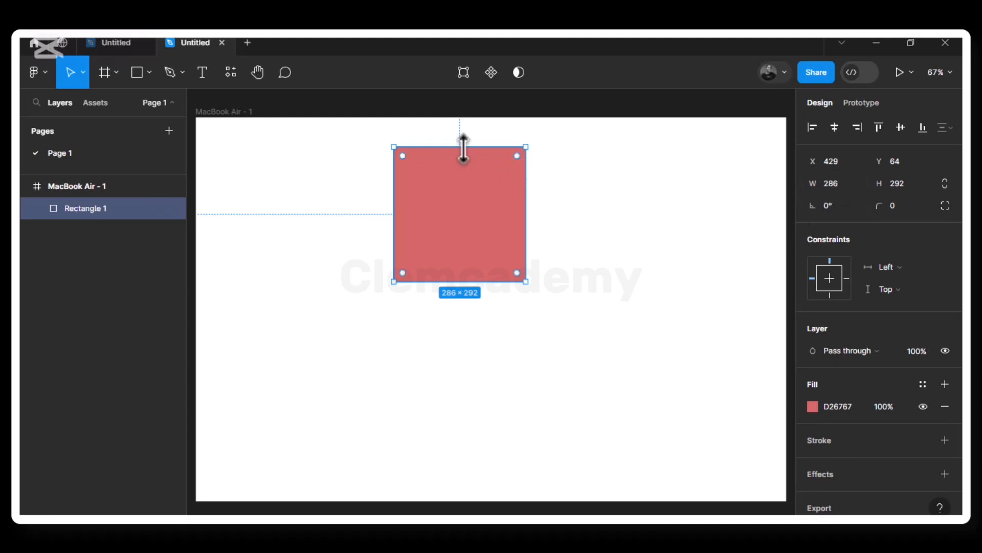
pyautogui.moveTo(459, 147)
pyautogui.mouseDown()
pyautogui.moveTo(457, 223)
pyautogui.moveTo(463, 166)
pyautogui.mouseUp()
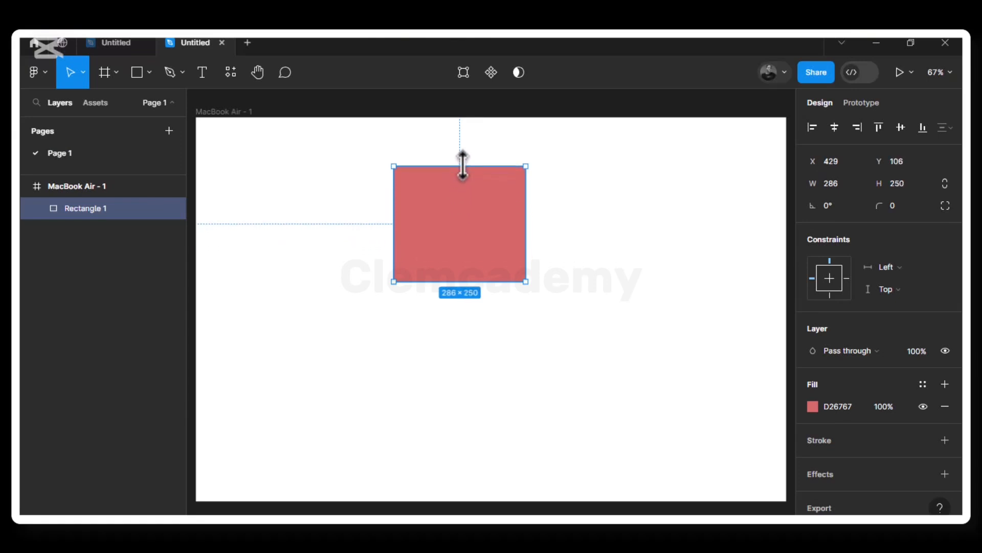
pyautogui.moveTo(526, 213)
pyautogui.mouseDown()
pyautogui.moveTo(578, 210)
pyautogui.moveTo(514, 209)
pyautogui.mouseUp()
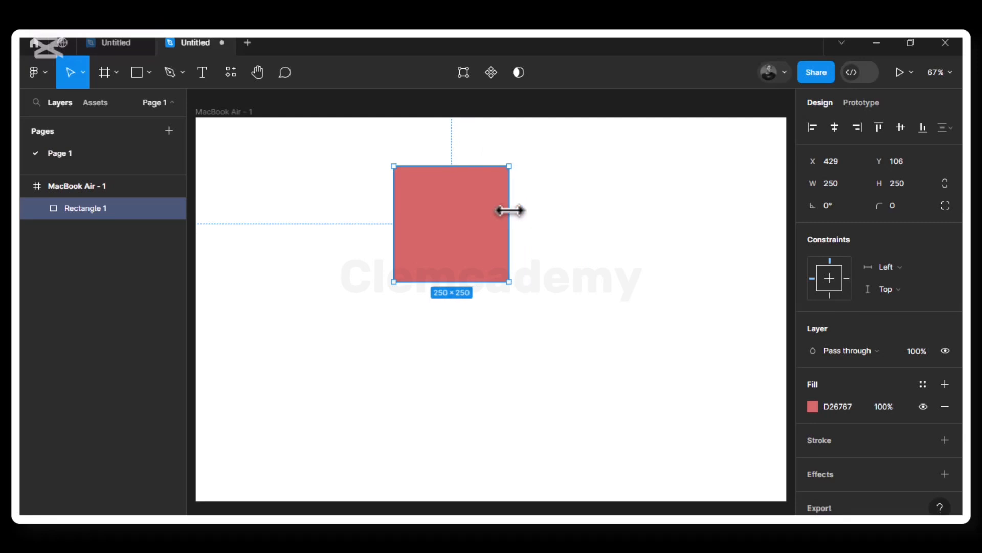
# Step: Set the rectangle's width to exactly 500
pyautogui.click(833, 183)
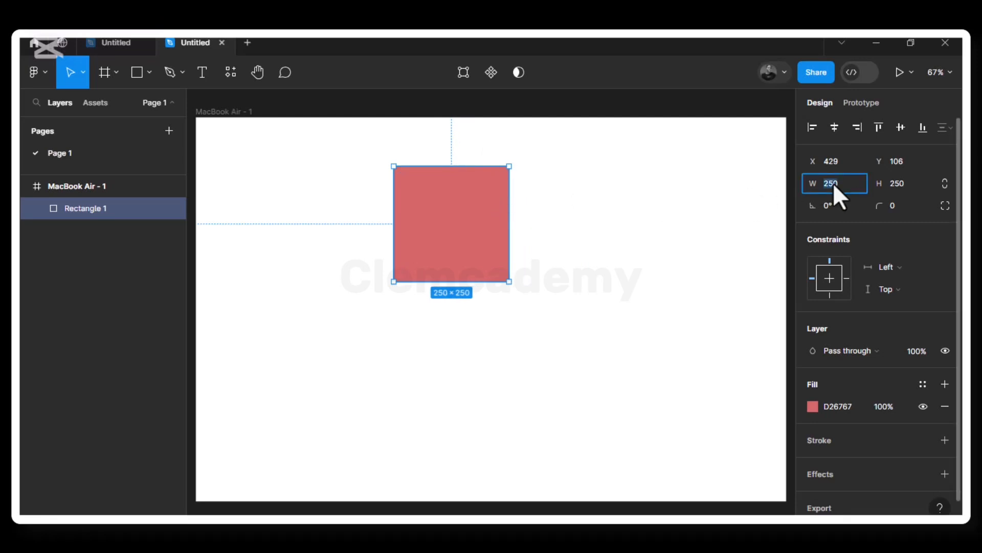
pyautogui.write('500')
pyautogui.press('Return')
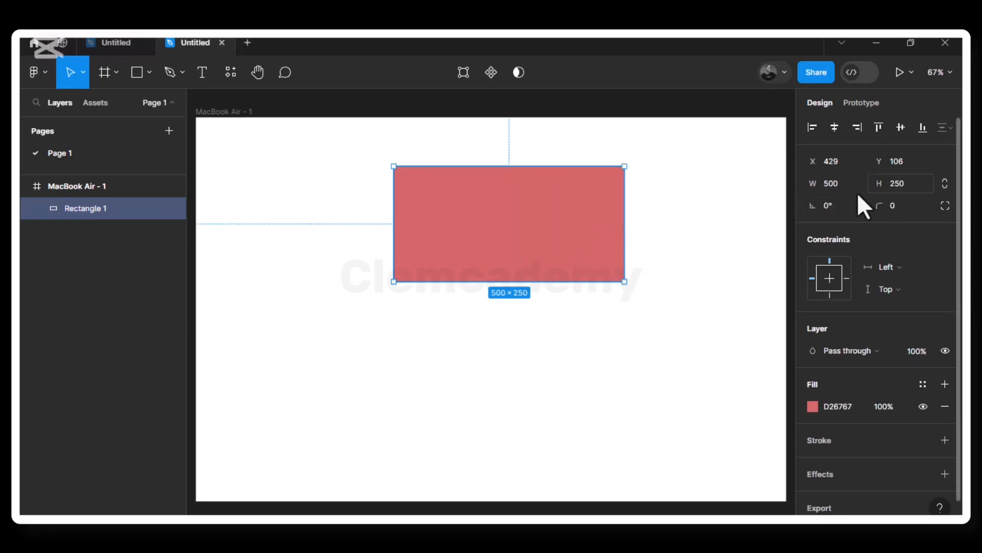
# Step: Shrink the rectangle freehand from its right side and its corners to about 234 × 216
pyautogui.moveTo(625, 230); pyautogui.dragTo(521, 230)
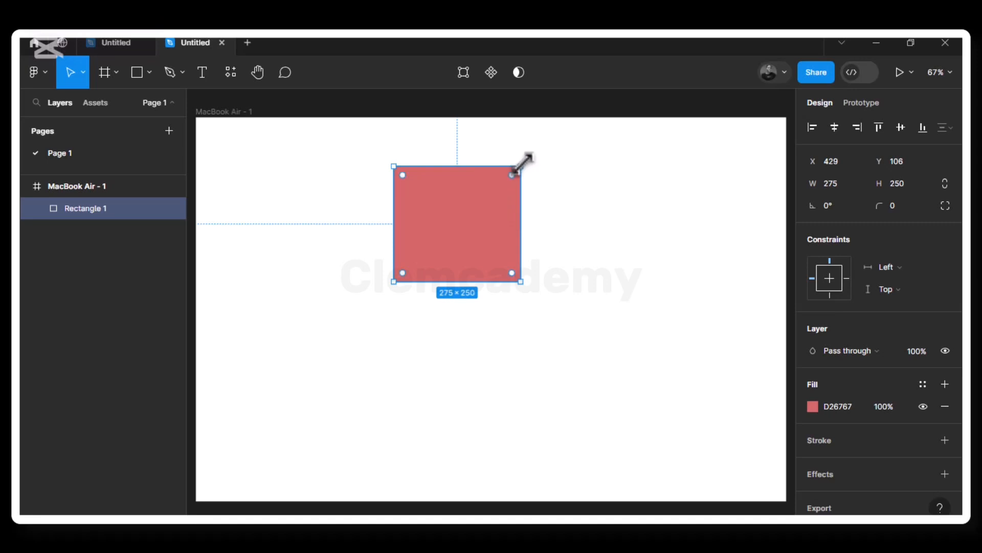
pyautogui.moveTo(521, 167)
pyautogui.mouseDown()
pyautogui.moveTo(549, 137)
pyautogui.moveTo(492, 184)
pyautogui.moveTo(519, 162)
pyautogui.mouseUp()
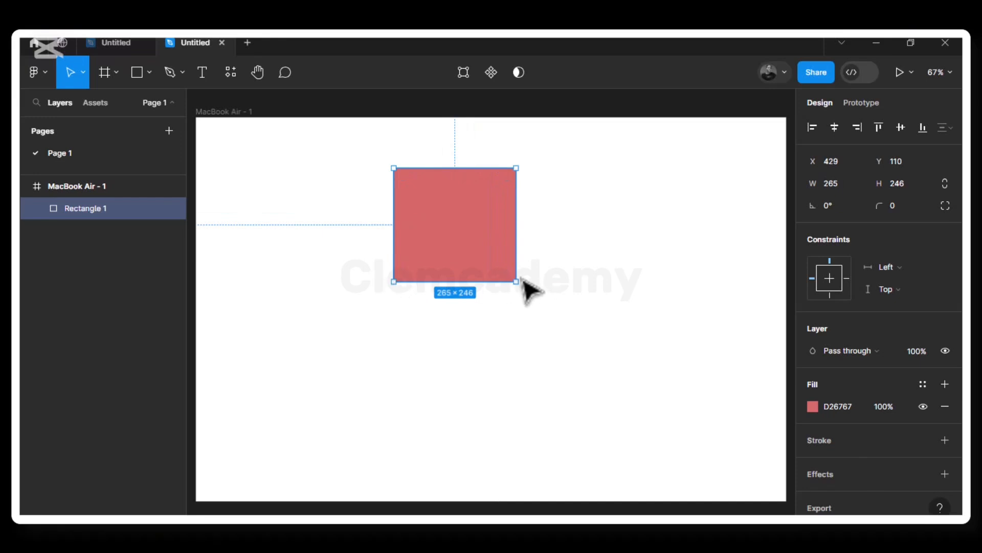
pyautogui.moveTo(393, 282); pyautogui.dragTo(408, 268)
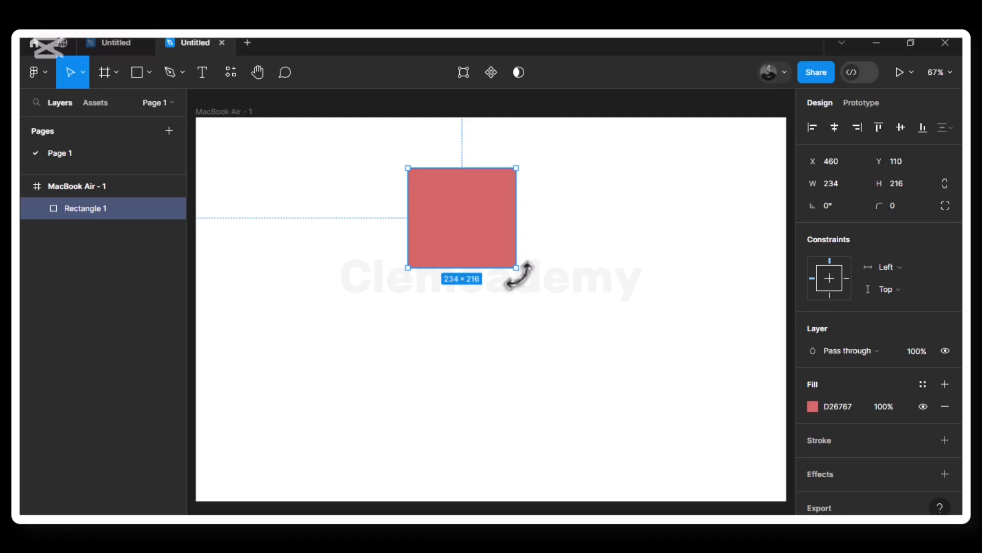
# Step: Try rotating the rectangle freehand to about 31° and by an entered angle of 60°, undoing each rotation
pyautogui.moveTo(519, 276); pyautogui.dragTo(505, 220)
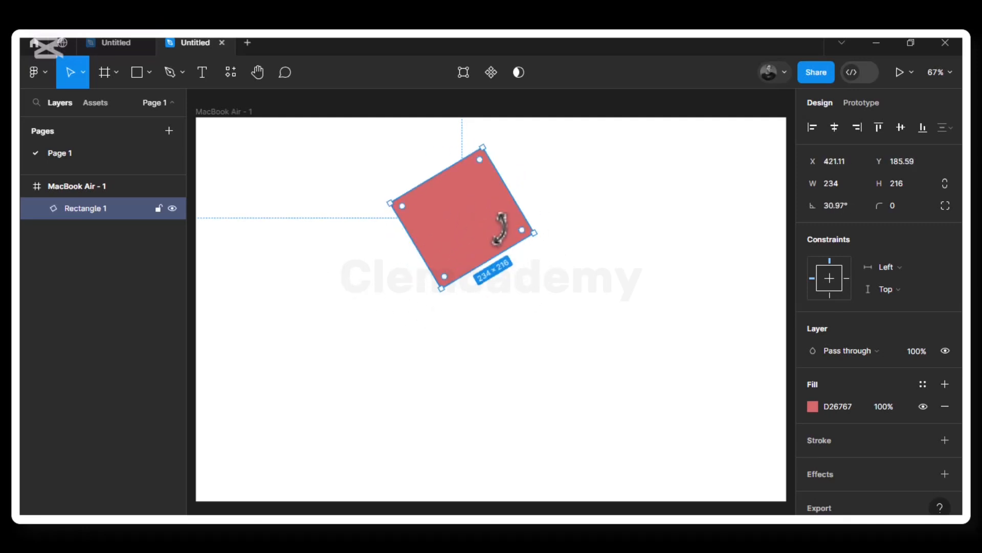
pyautogui.hotkey('ctrl', 'z')
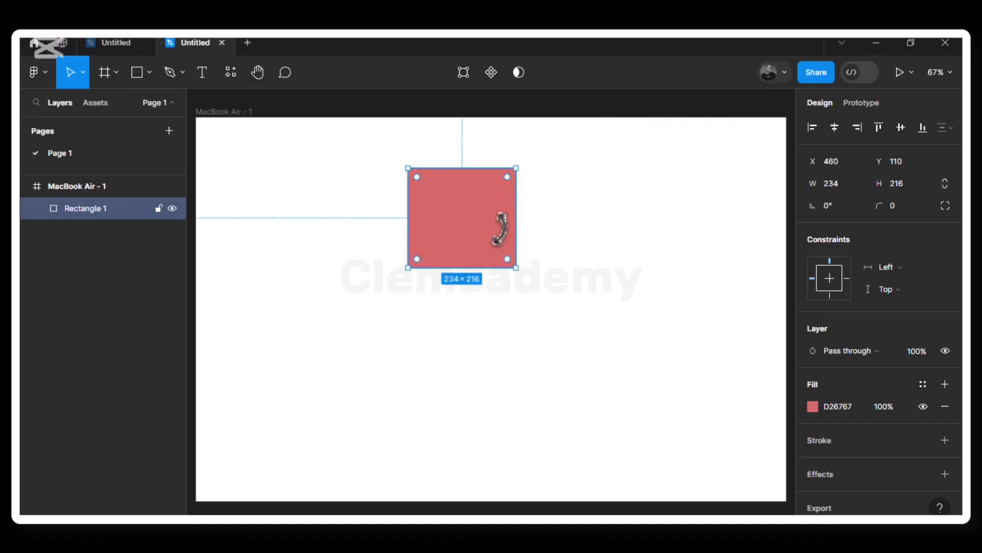
pyautogui.click(830, 206)
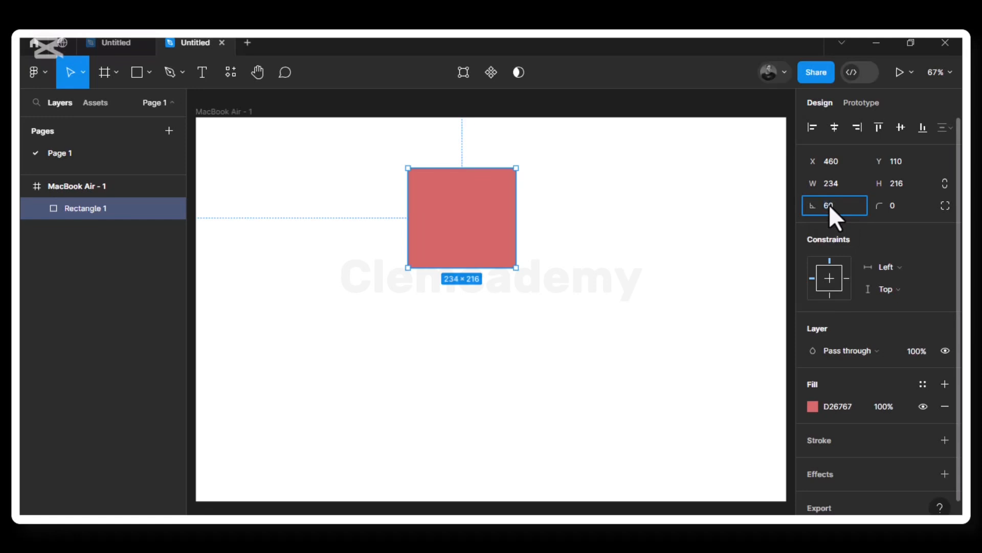
pyautogui.press('Return')
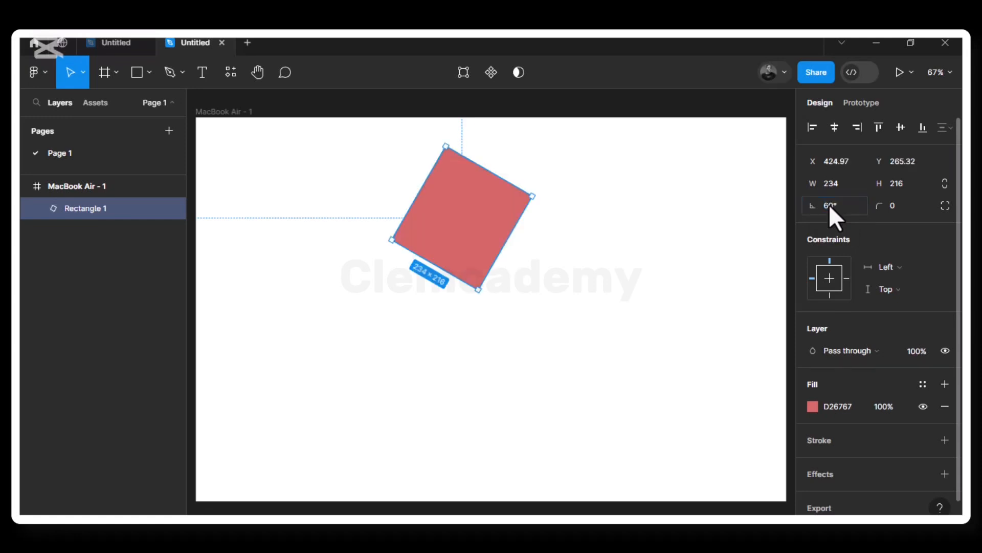
pyautogui.hotkey('ctrl', 'z')
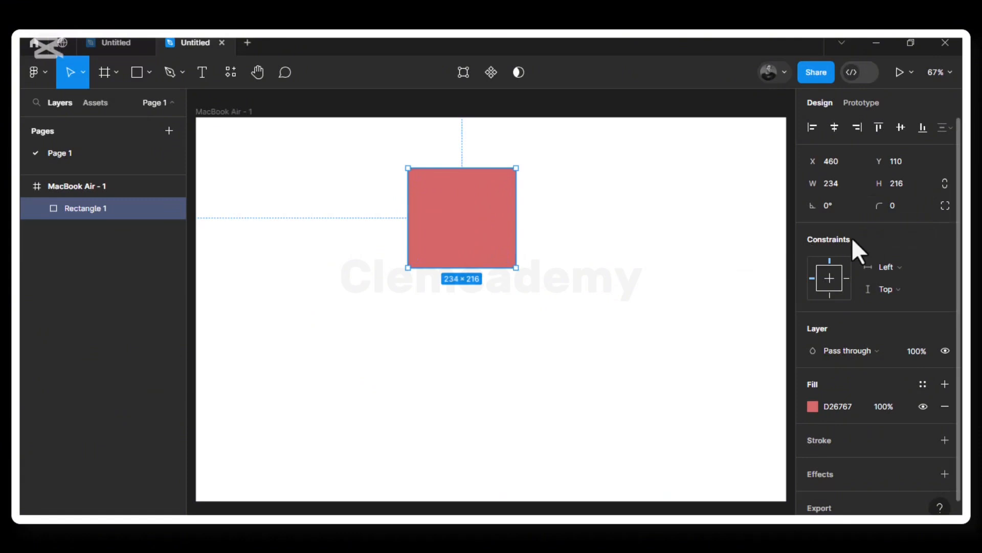
# Step: Try a uniform corner radius of 50 on the rectangle and undo it
pyautogui.click(892, 205)
pyautogui.press('Return')
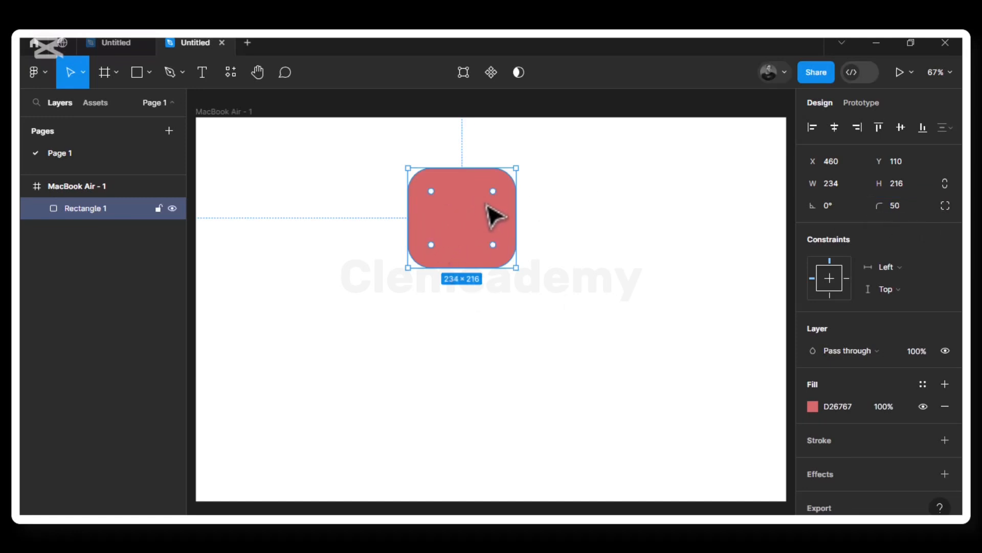
pyautogui.hotkey('ctrl', 'z')
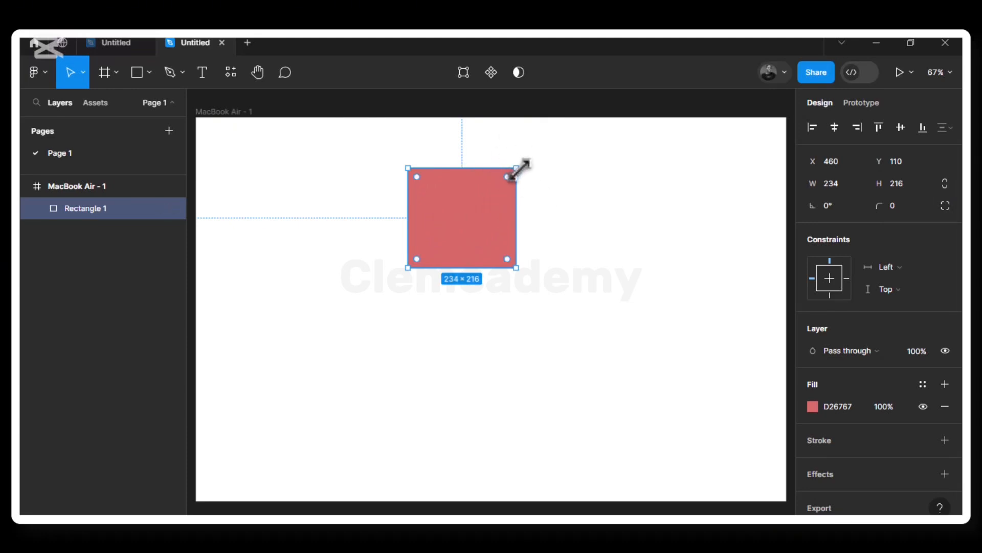
# Step: Switch the rectangle to independent corner radii and set its top-right corner radius to 40
pyautogui.moveTo(507, 183)
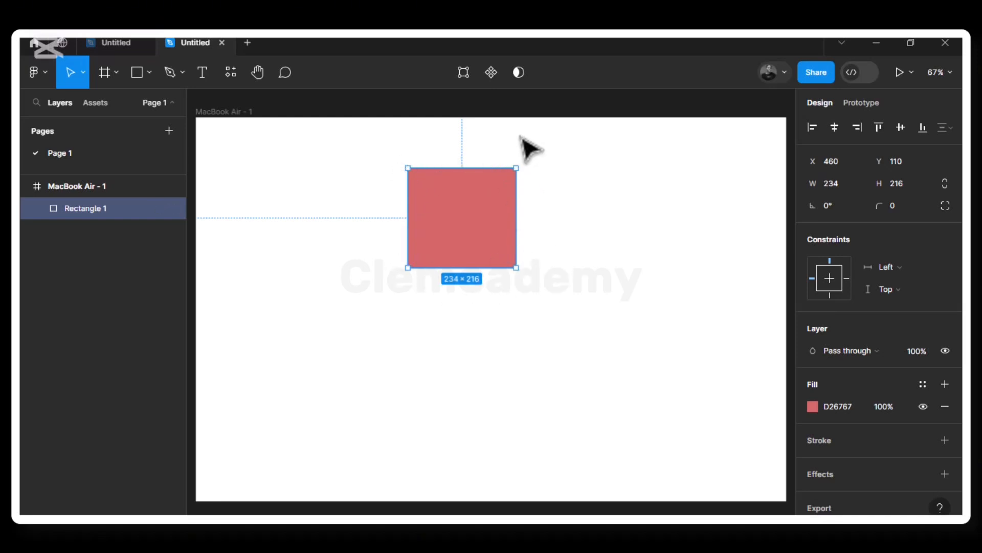
pyautogui.click(944, 207)
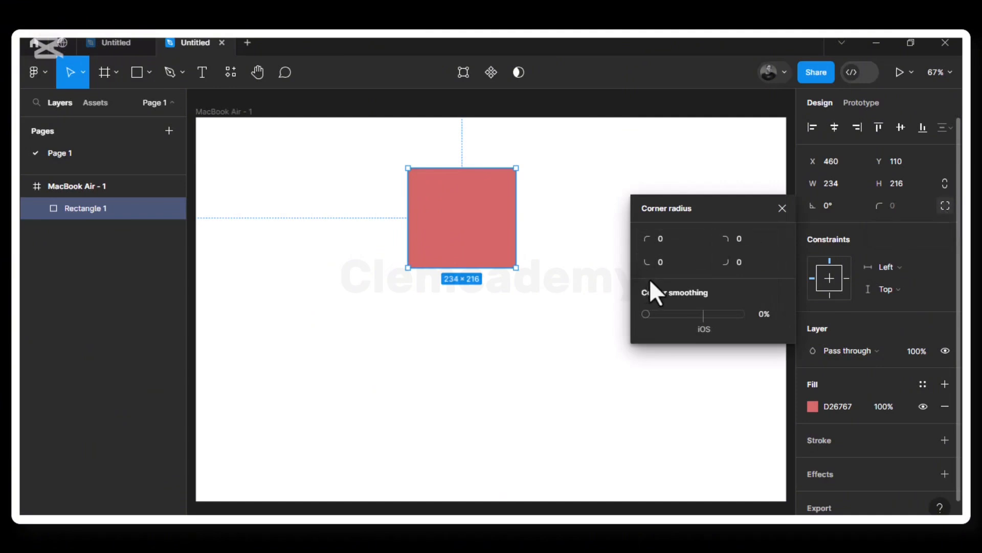
pyautogui.click(738, 239)
pyautogui.write('4')
pyautogui.press('Return')
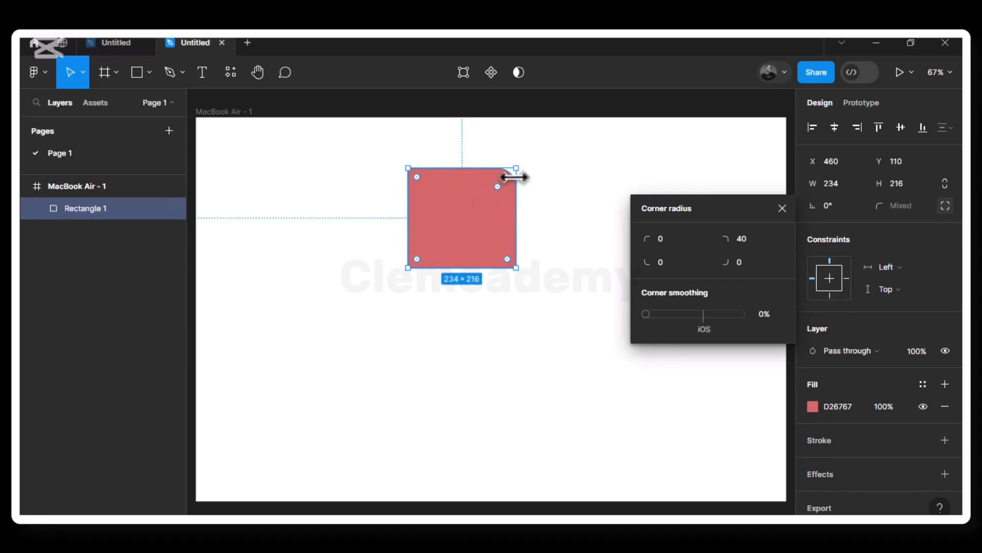
# Step: Set the rectangle's bottom-left corner radius to 60 and its corner smoothing to 75%
pyautogui.click(661, 263)
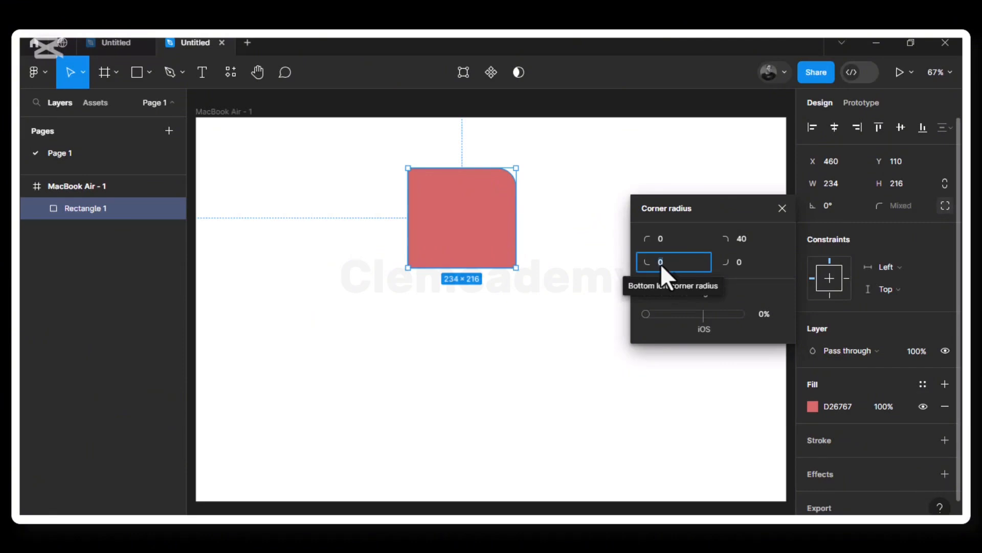
pyautogui.write('60')
pyautogui.press('Return')
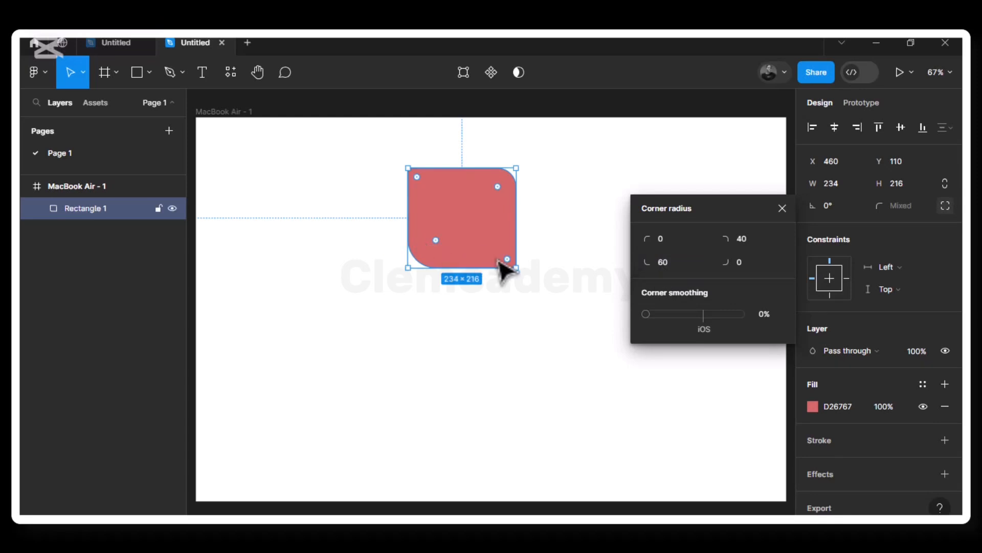
pyautogui.moveTo(646, 313); pyautogui.dragTo(716, 316)
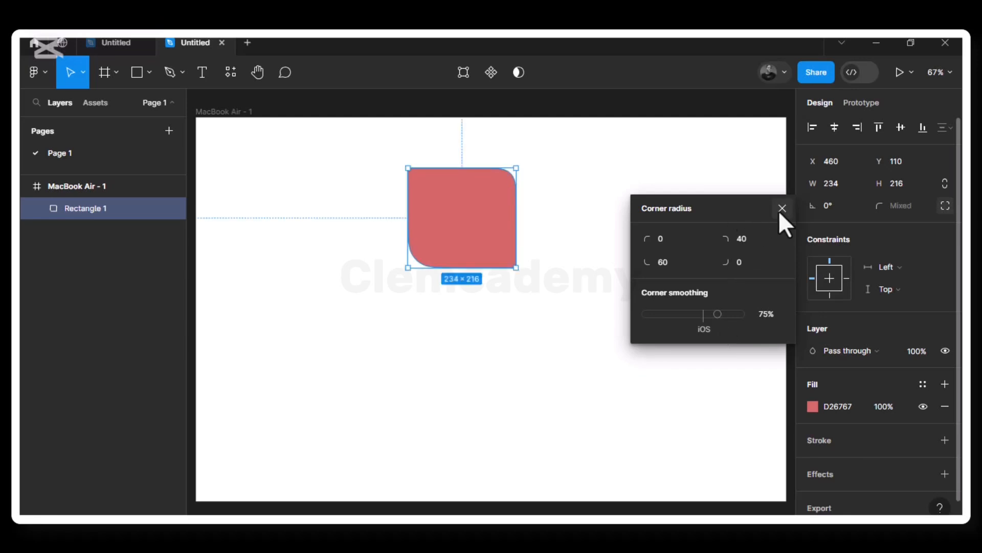
pyautogui.click(782, 209)
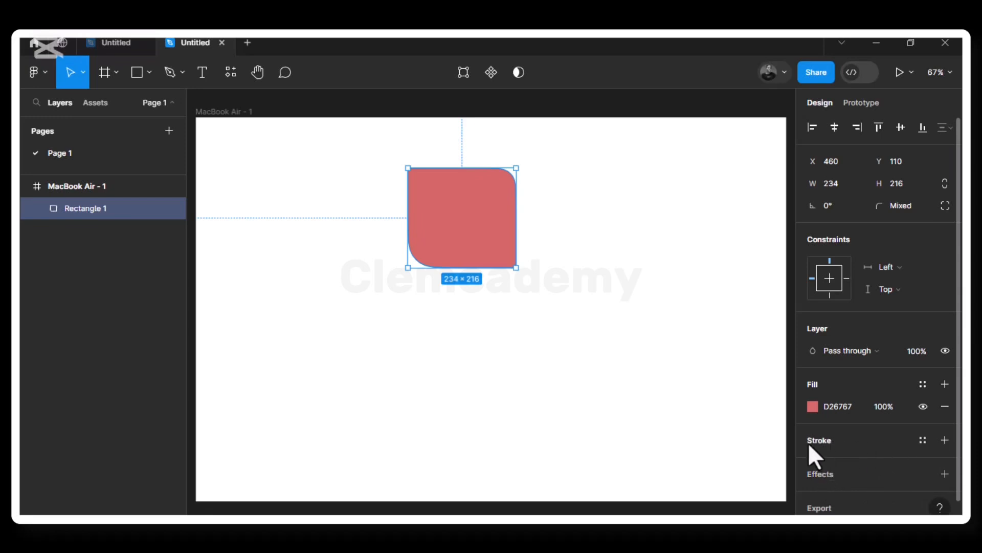
# Step: Add a stroke to the rectangle and colour it purple (B114E9)
pyautogui.click(944, 440)
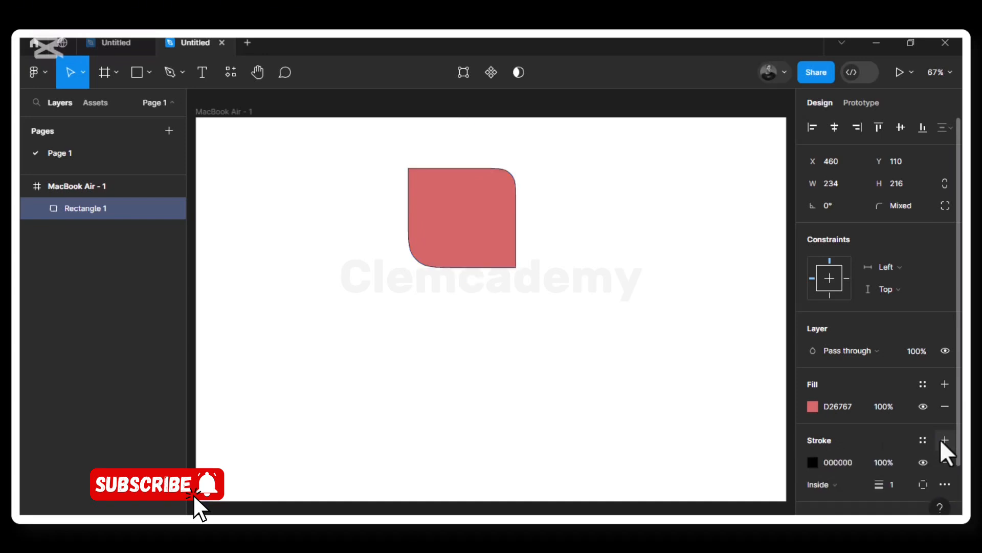
pyautogui.click(813, 462)
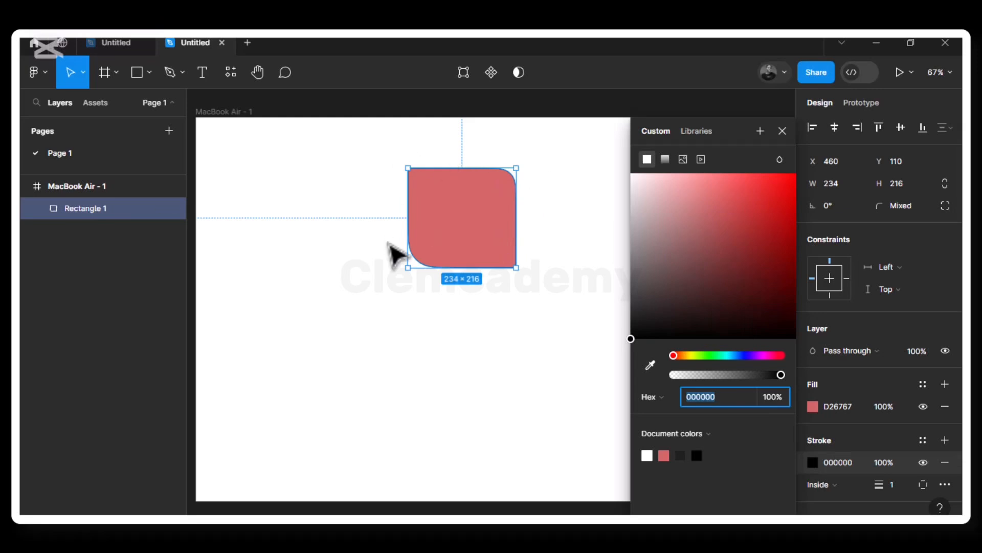
pyautogui.click(590, 285)
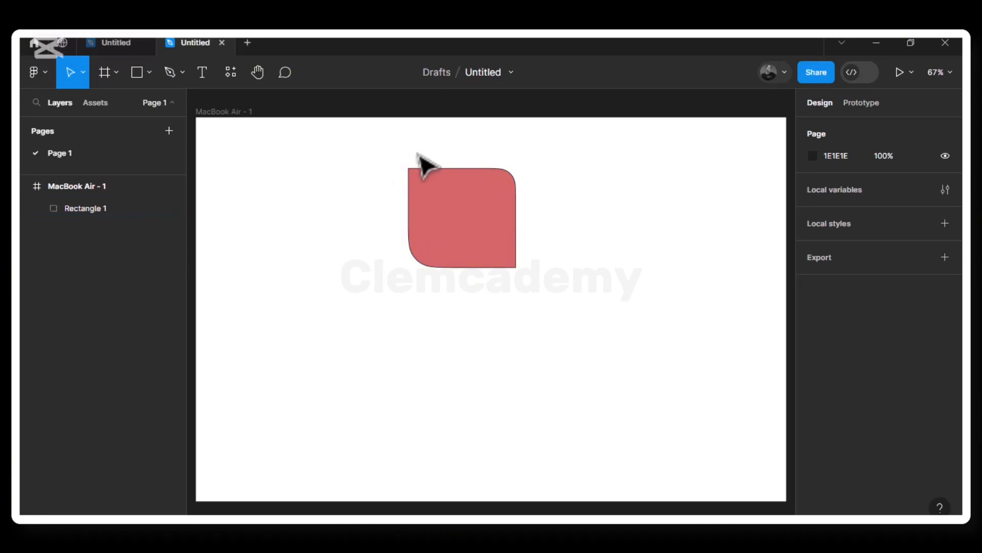
pyautogui.click(492, 249)
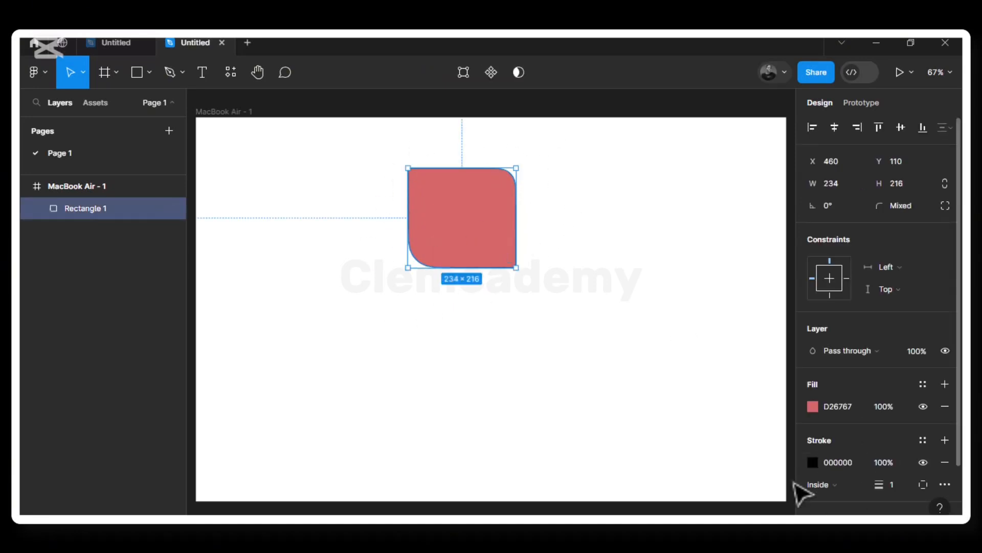
pyautogui.click(812, 461)
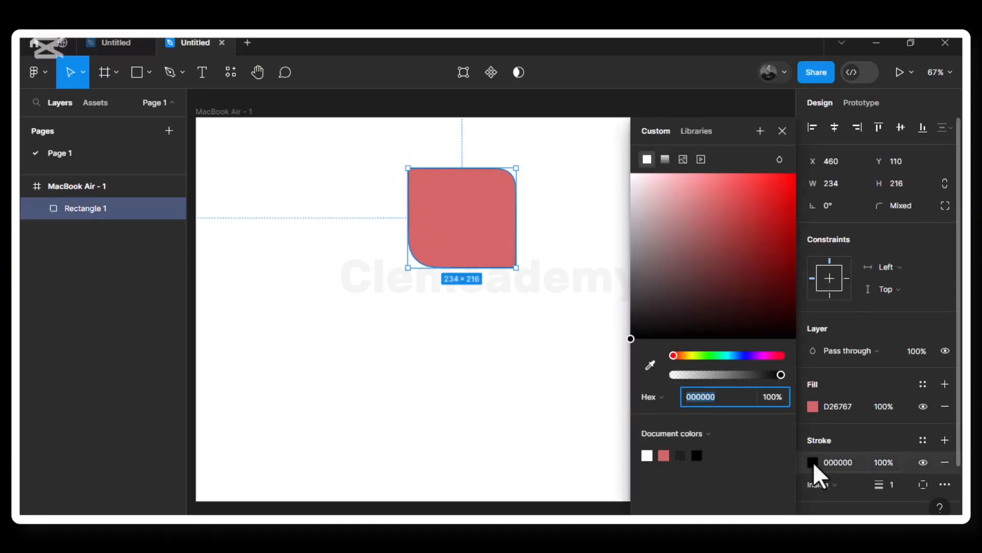
pyautogui.click(759, 355)
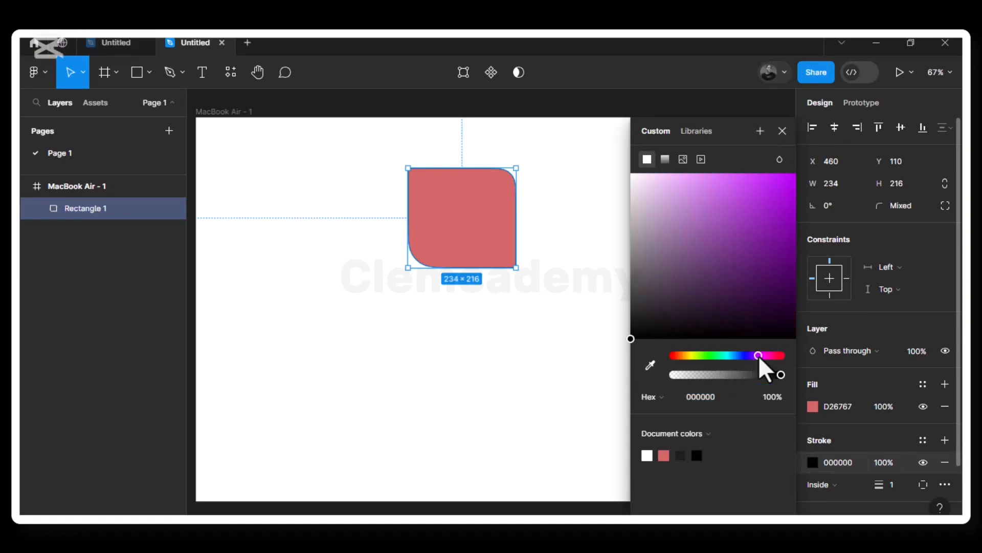
pyautogui.click(782, 187)
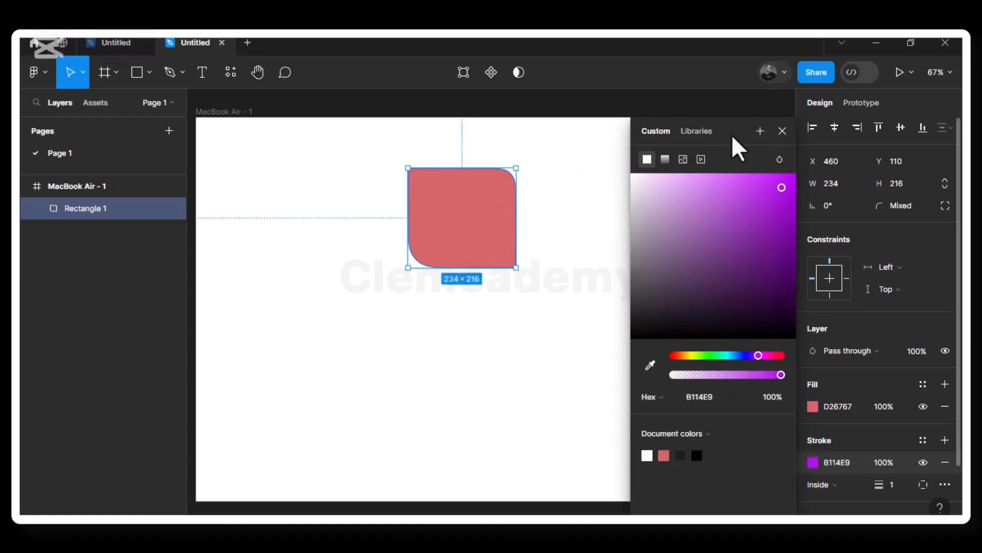
pyautogui.click(782, 132)
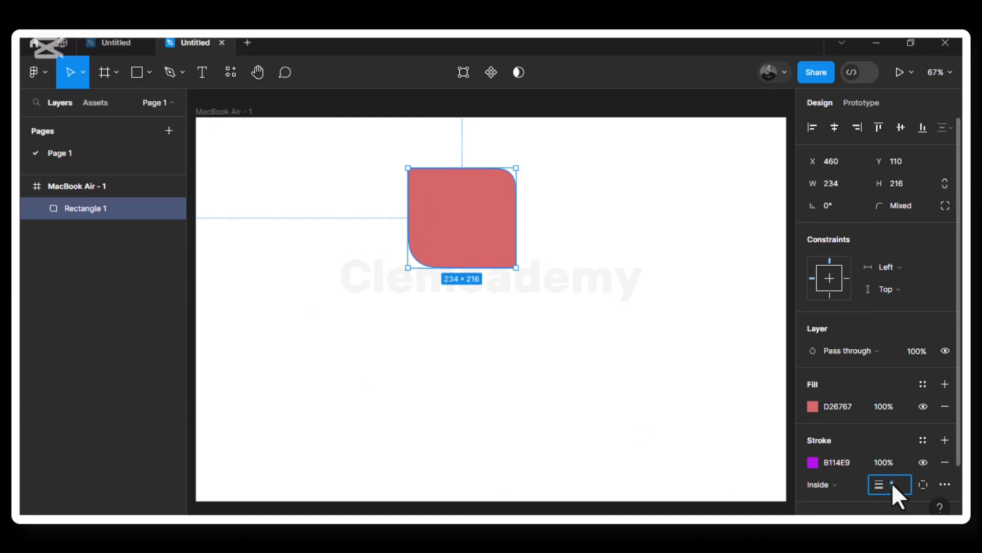
# Step: Set the rectangle's stroke weight to 6 and deselect the shape
pyautogui.write('6')
pyautogui.press('Return')
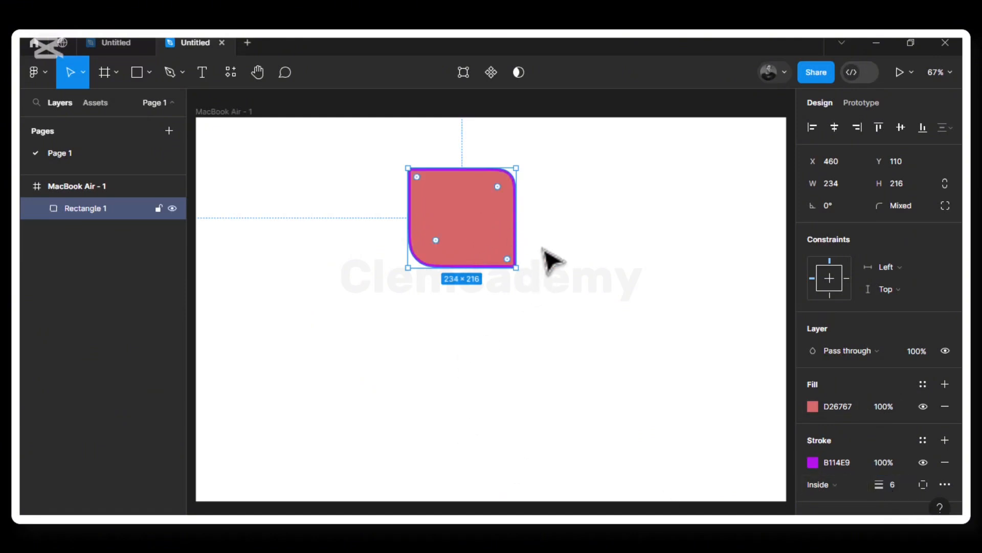
pyautogui.click(555, 292)
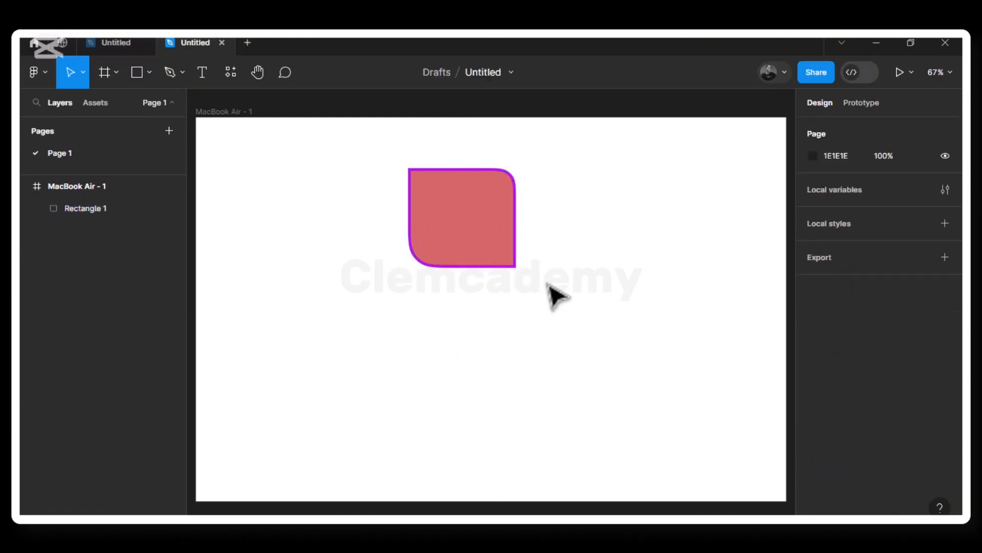
# Step: Preview the Center, Inside and Outside alignment options for the rectangle's stroke
pyautogui.click(457, 256)
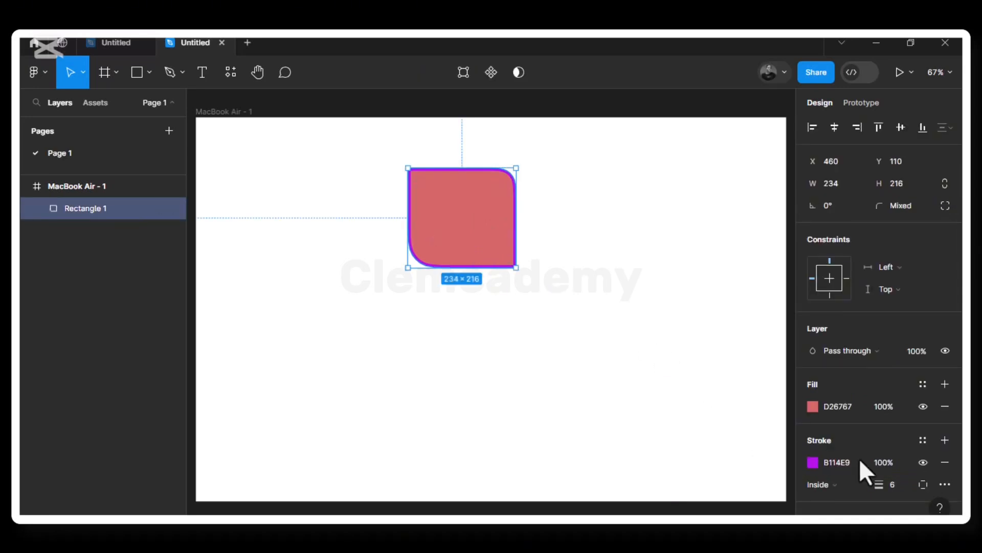
pyautogui.click(860, 486)
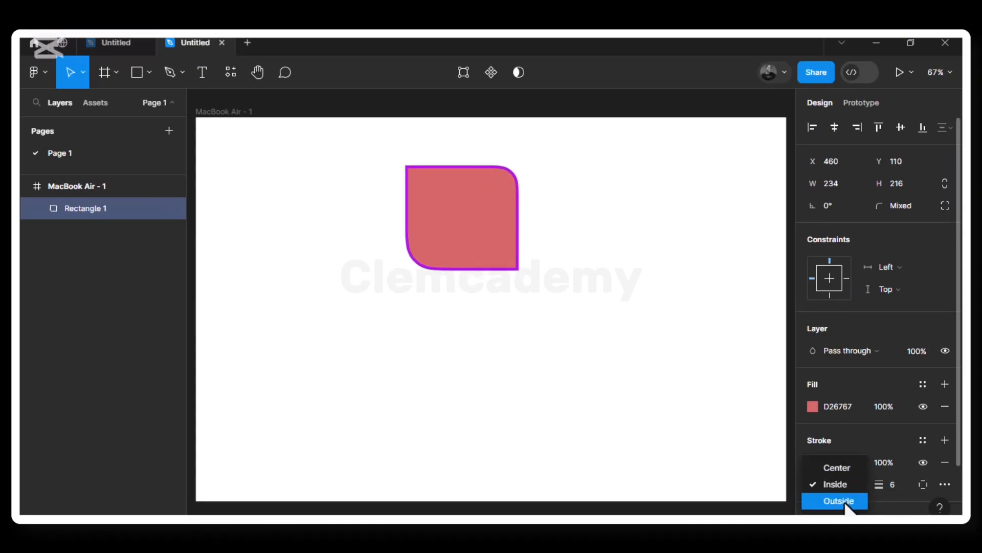
pyautogui.click(895, 469)
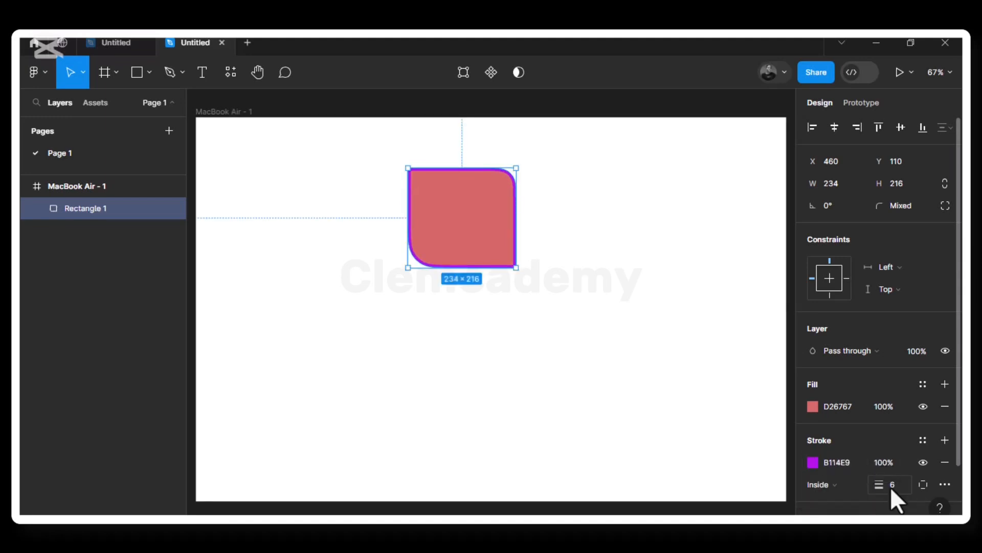
# Step: Try the stroke on the rectangle's top side, limit it to the right side, and toggle its visibility off and on
pyautogui.click(925, 484)
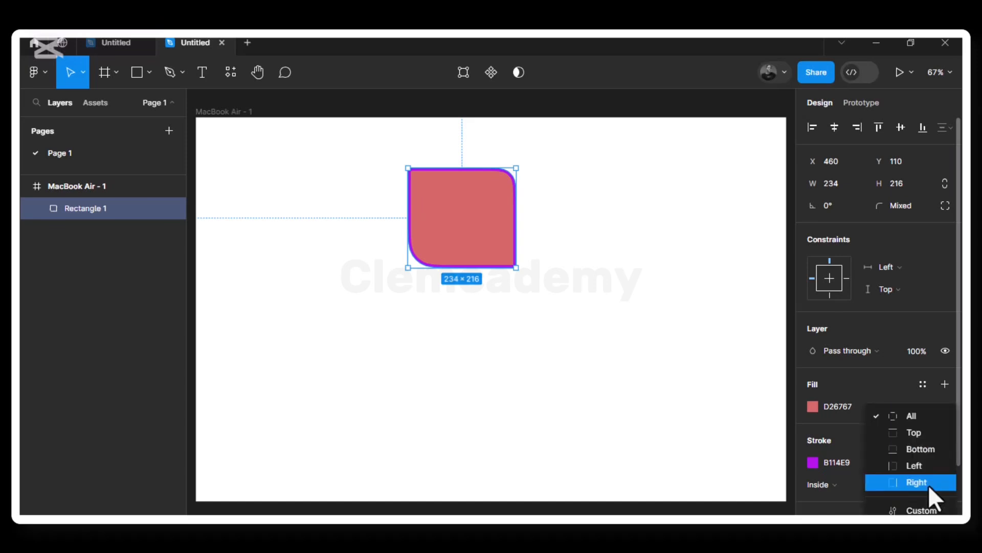
pyautogui.click(914, 433)
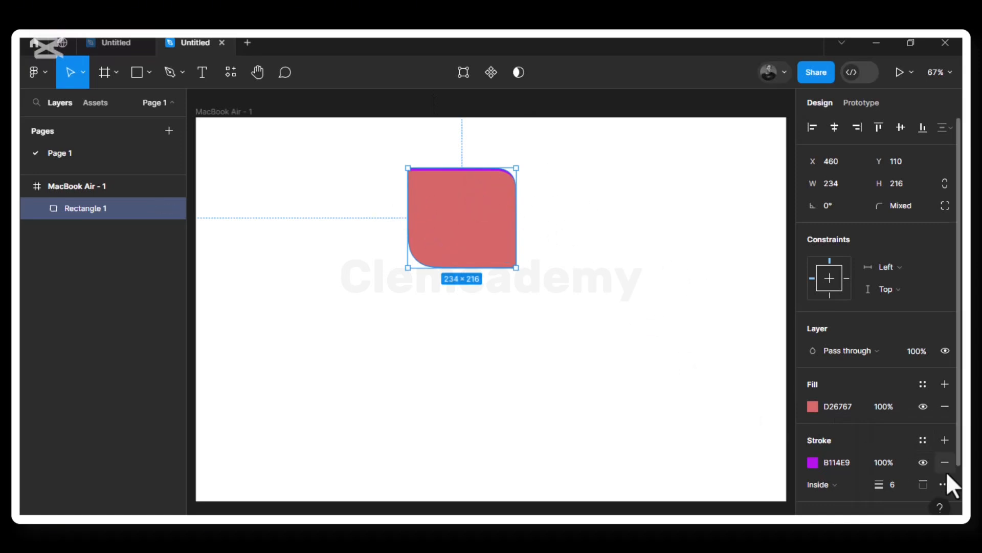
pyautogui.click(922, 482)
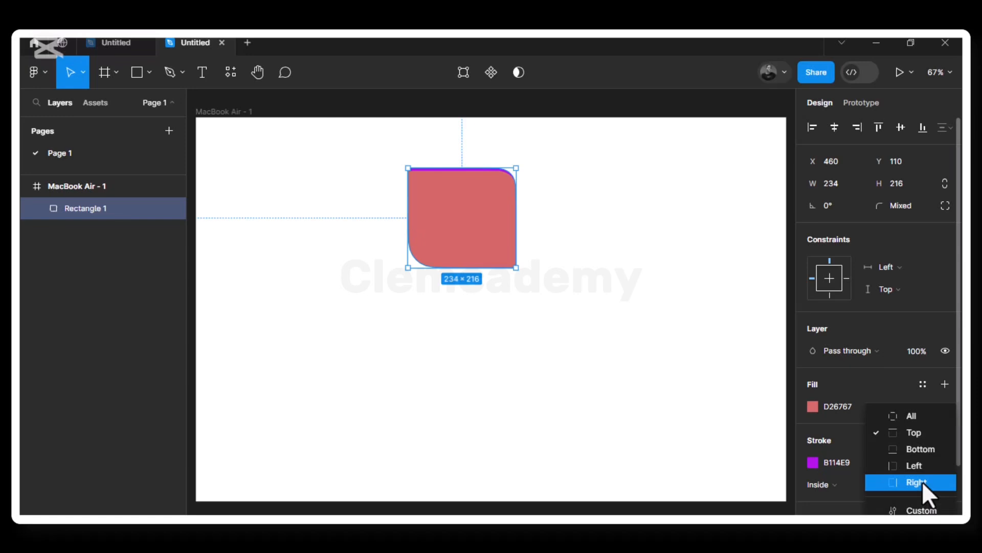
pyautogui.click(922, 481)
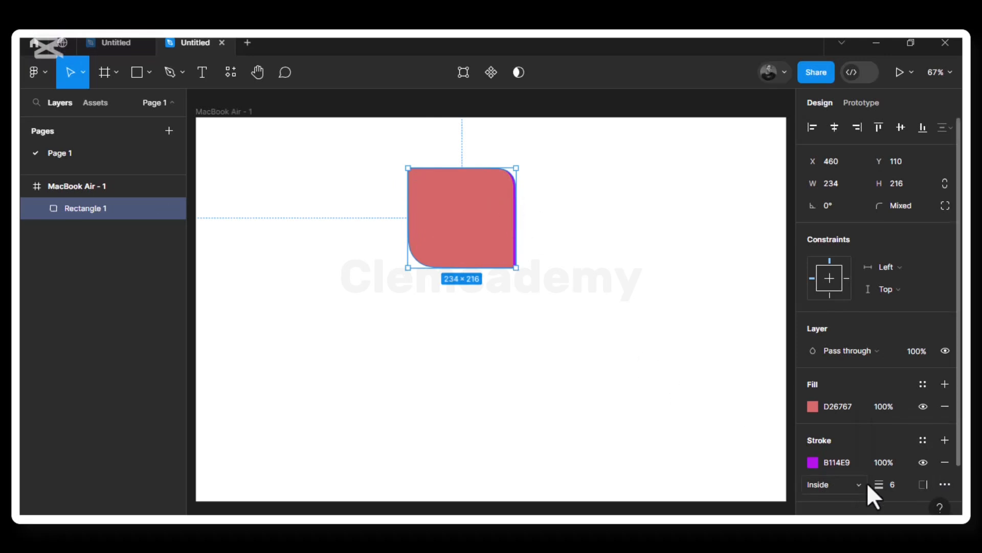
pyautogui.click(923, 462)
pyautogui.click(922, 462)
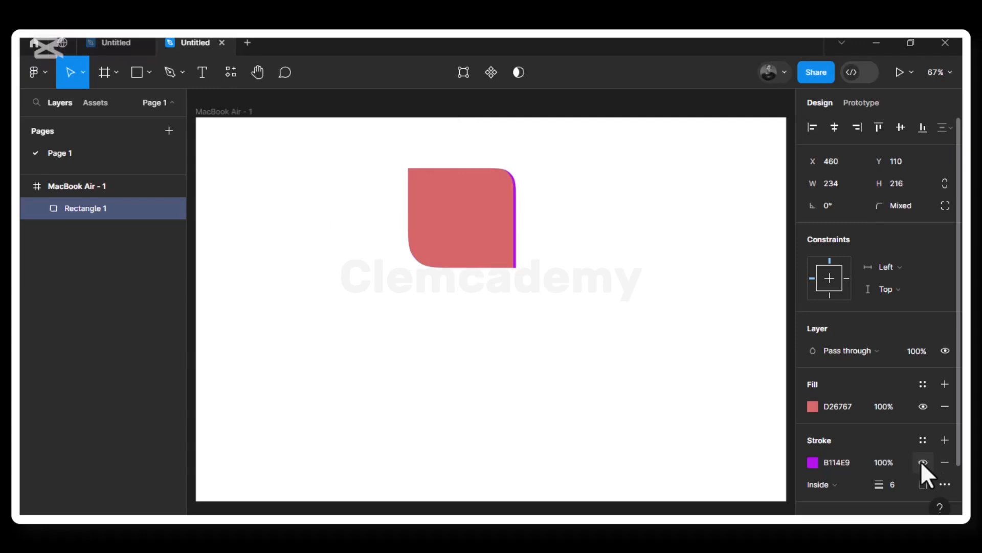
# Step: Review the advanced stroke styles, try the Bevel join, and set the rectangle's stroke join to Round
pyautogui.click(942, 485)
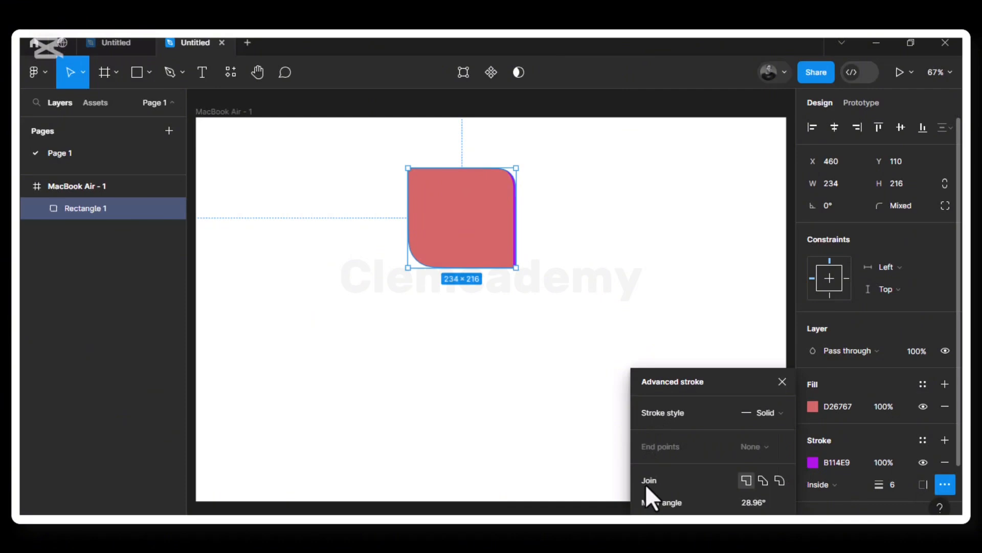
pyautogui.click(781, 413)
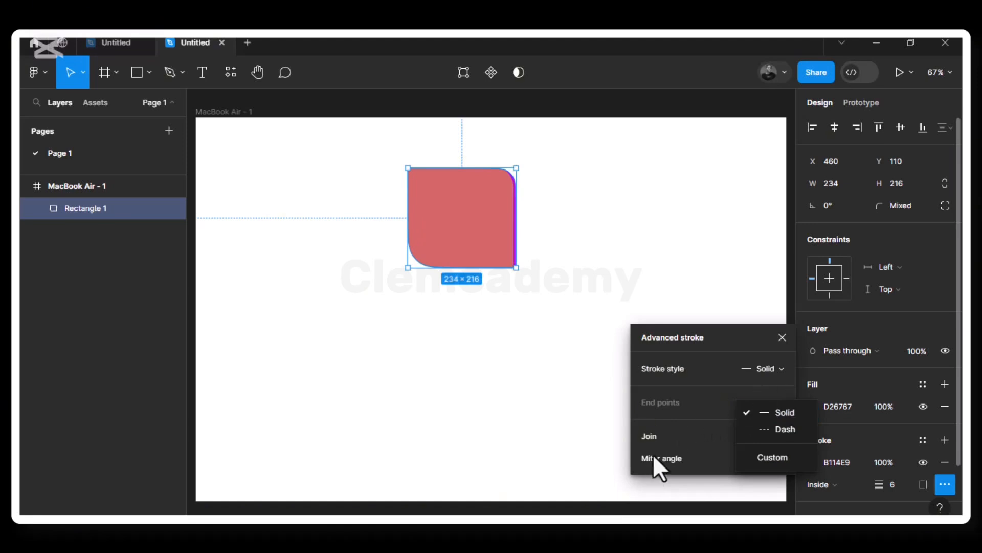
pyautogui.click(659, 438)
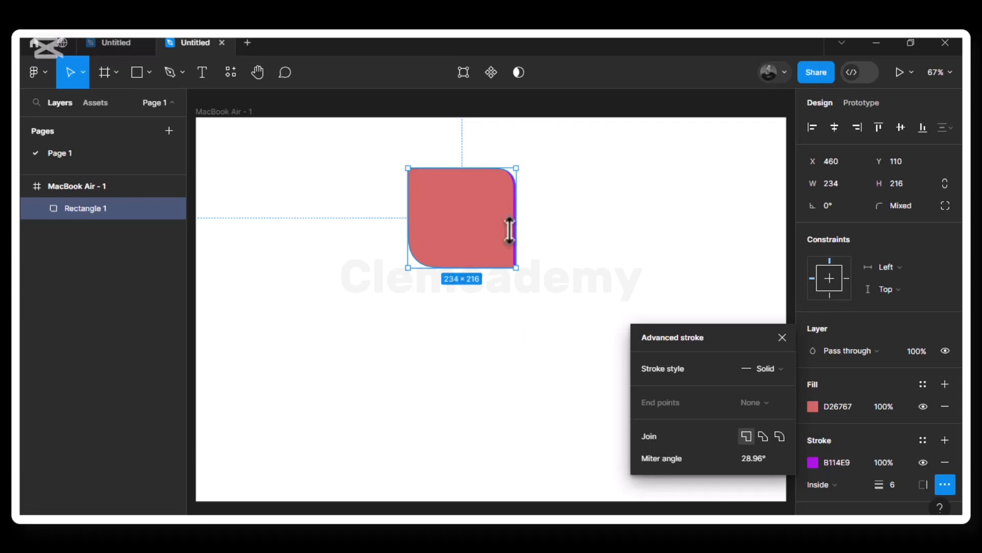
pyautogui.click(763, 435)
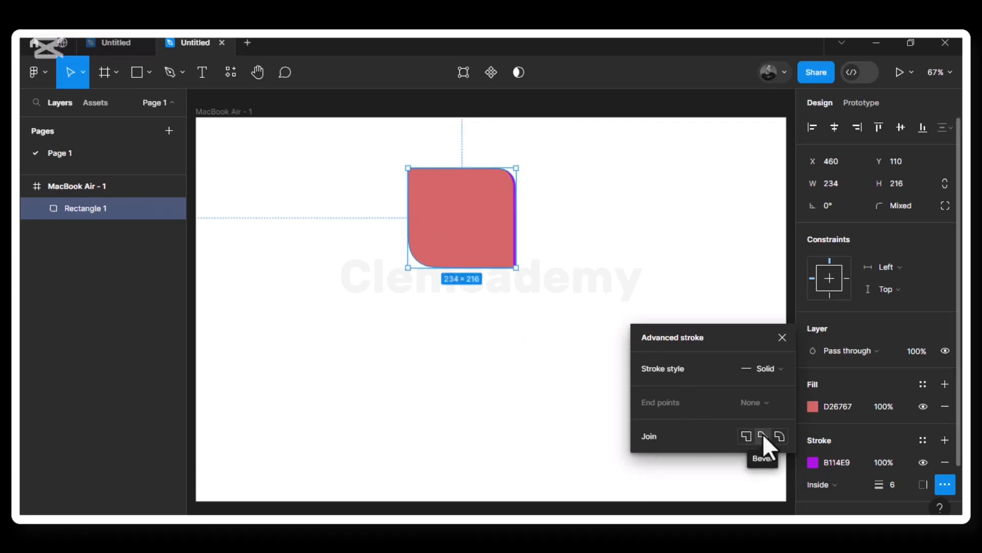
pyautogui.click(781, 436)
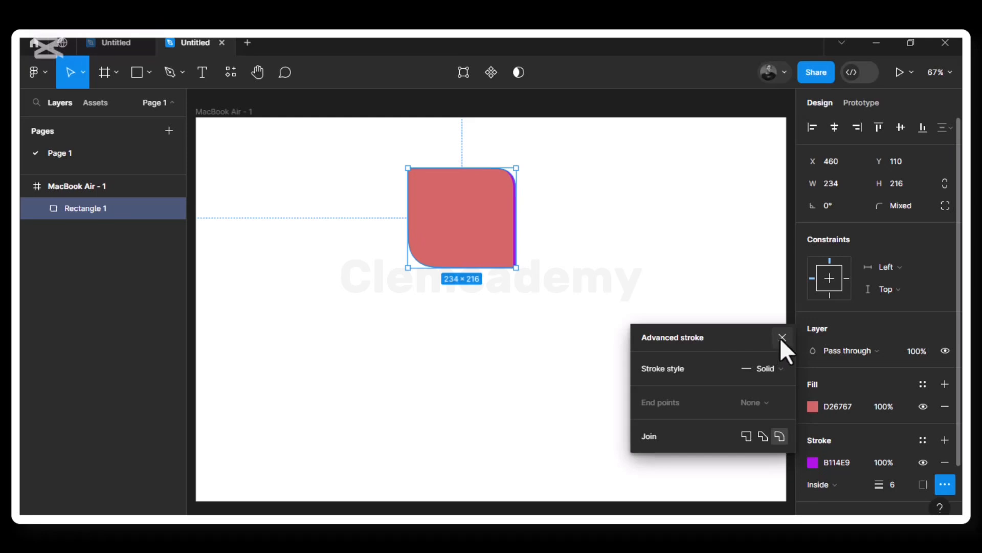
pyautogui.click(781, 338)
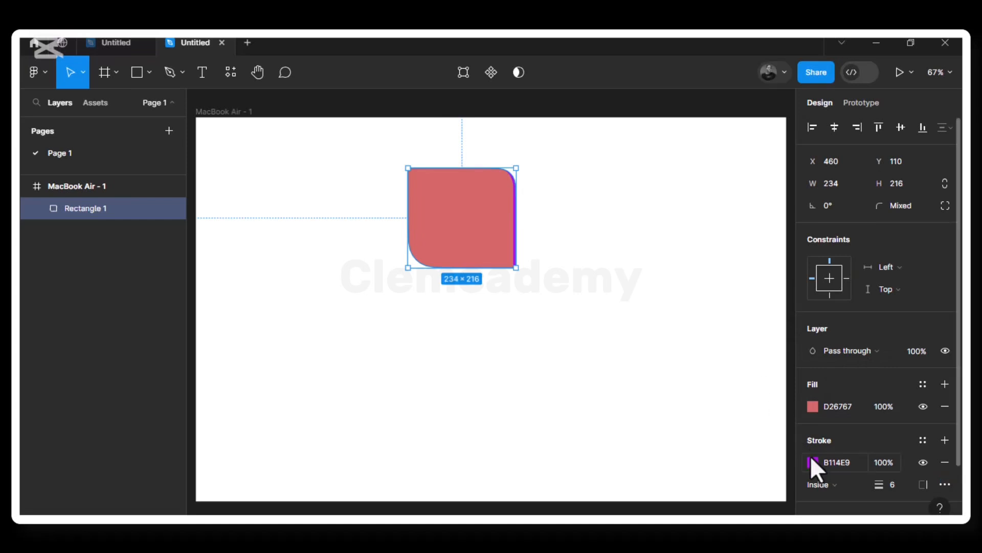
# Step: Add a drop shadow effect to the rectangle and colour the shadow bright red (FF0202)
pyautogui.scroll(-2, 810, 455)
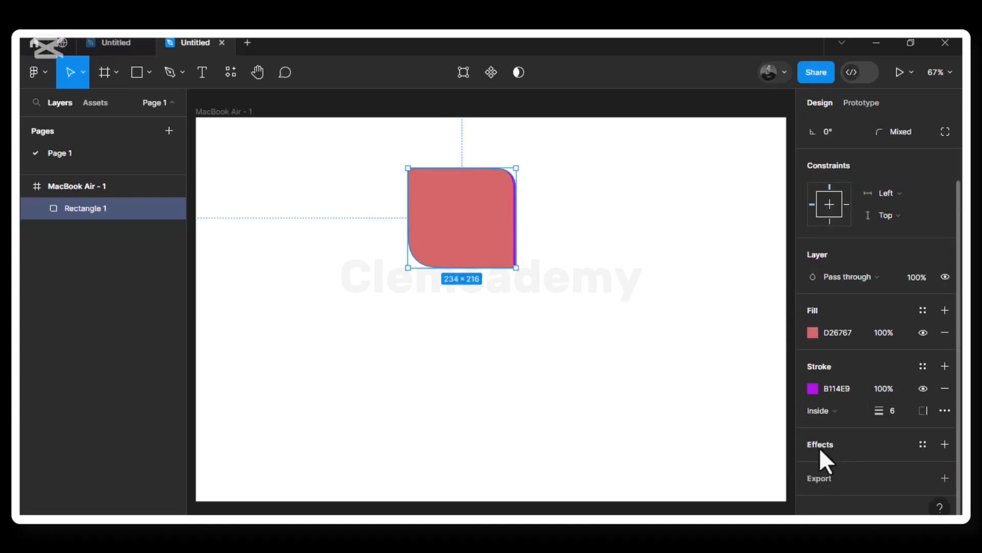
pyautogui.click(818, 447)
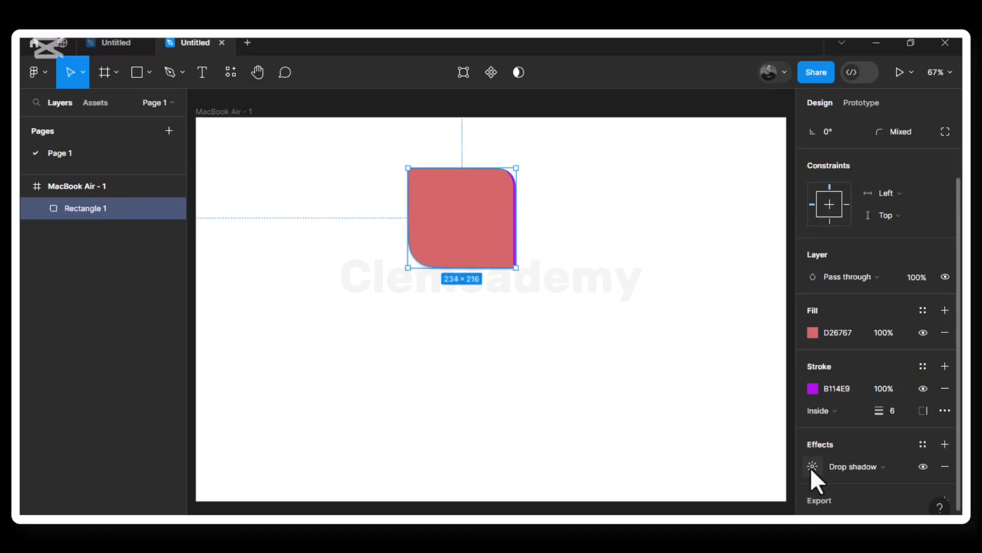
pyautogui.click(812, 467)
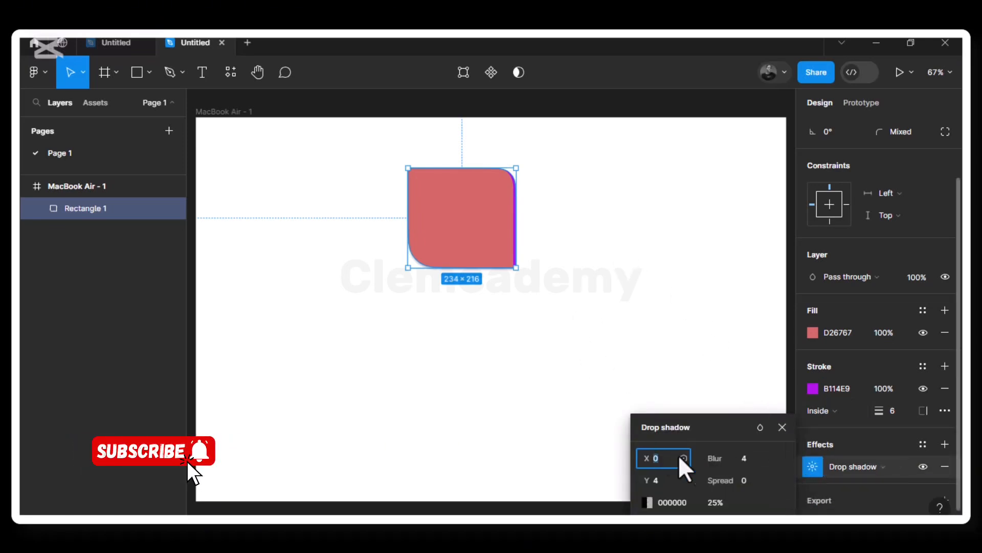
pyautogui.click(648, 502)
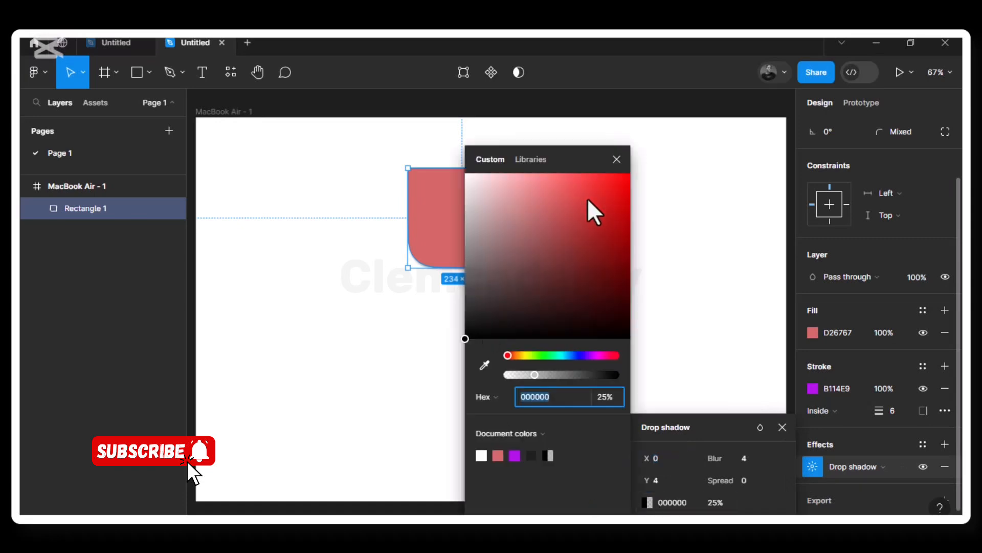
pyautogui.click(609, 223)
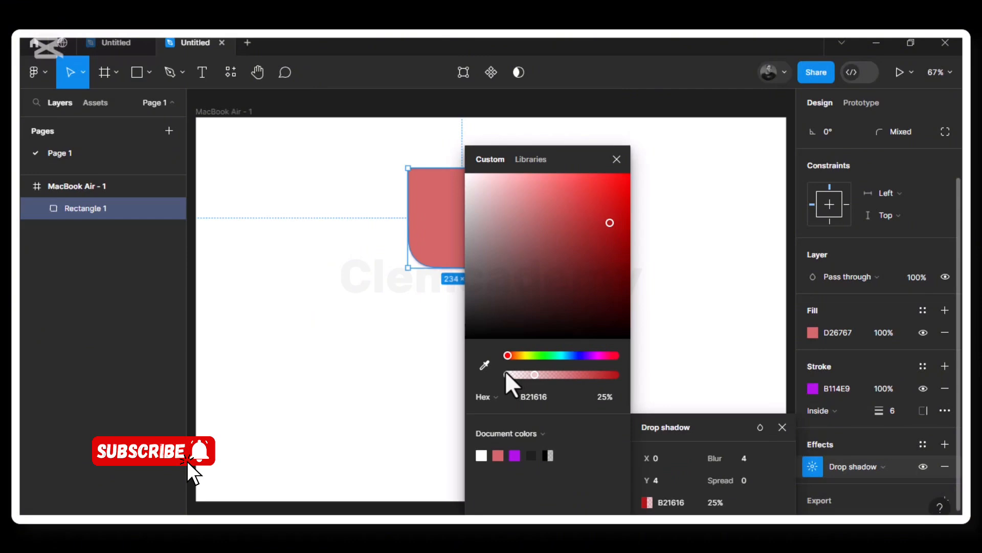
pyautogui.click(629, 174)
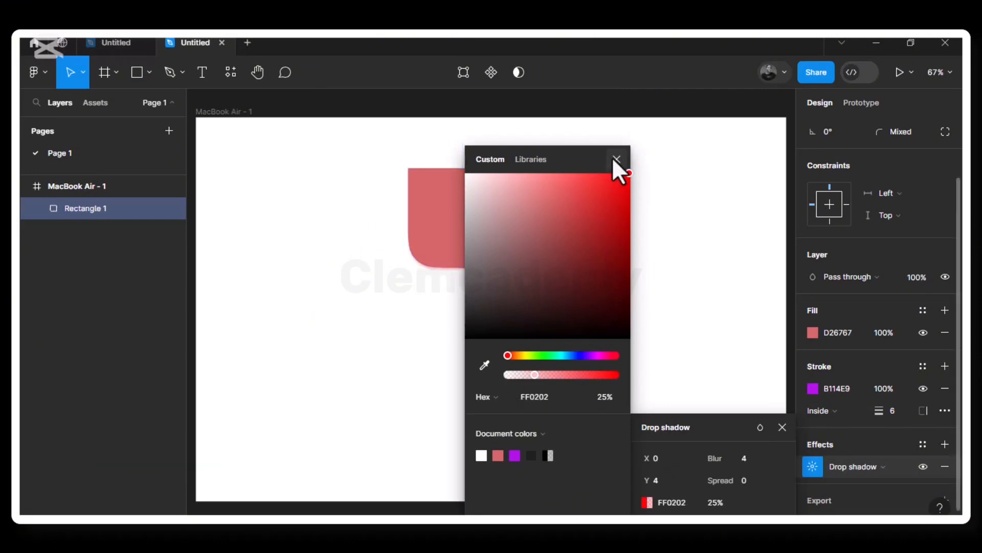
pyautogui.click(616, 160)
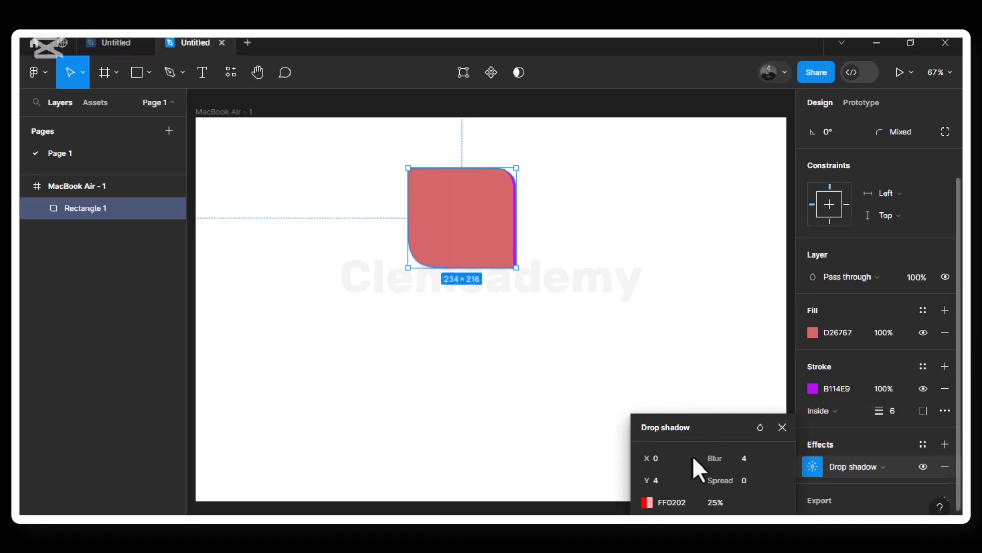
# Step: Set the drop shadow's opacity to 50%, deselect the rectangle to check the effect, and reselect it
pyautogui.click(719, 503)
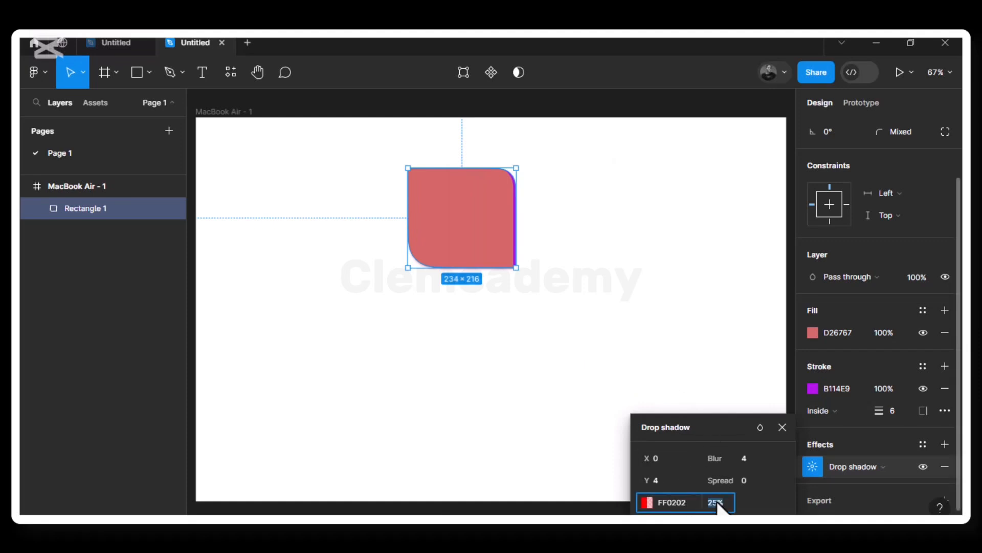
pyautogui.write('50')
pyautogui.press('Return')
pyautogui.click(563, 330)
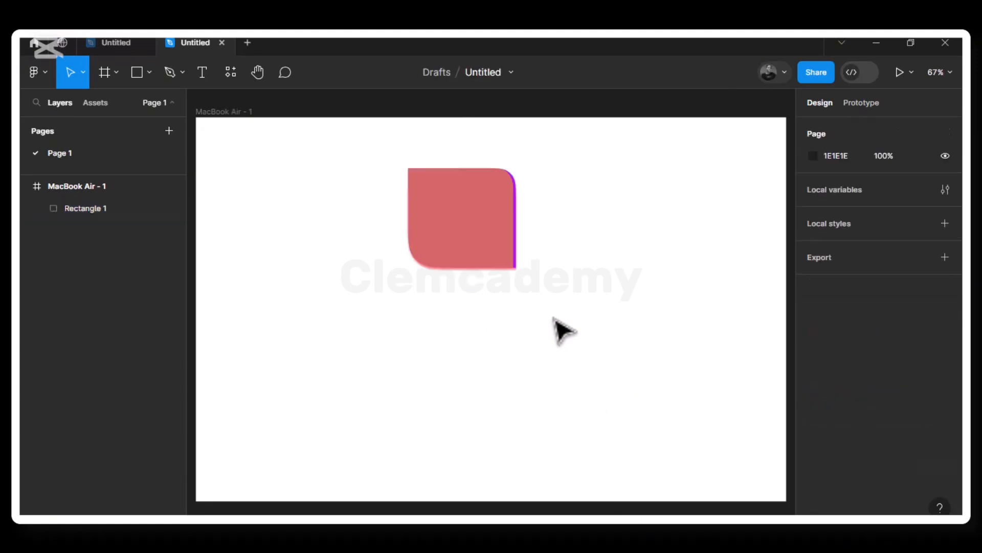
pyautogui.click(492, 262)
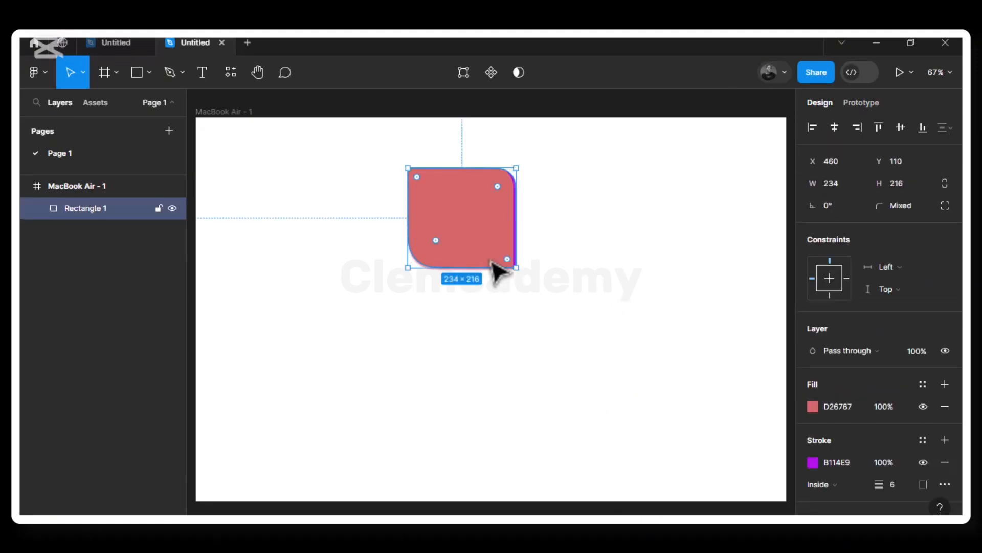
# Step: Set the rectangle's drop shadow to a Y offset of 6 and a spread of -3, and adjust its blur
pyautogui.scroll(-3, 814, 479)
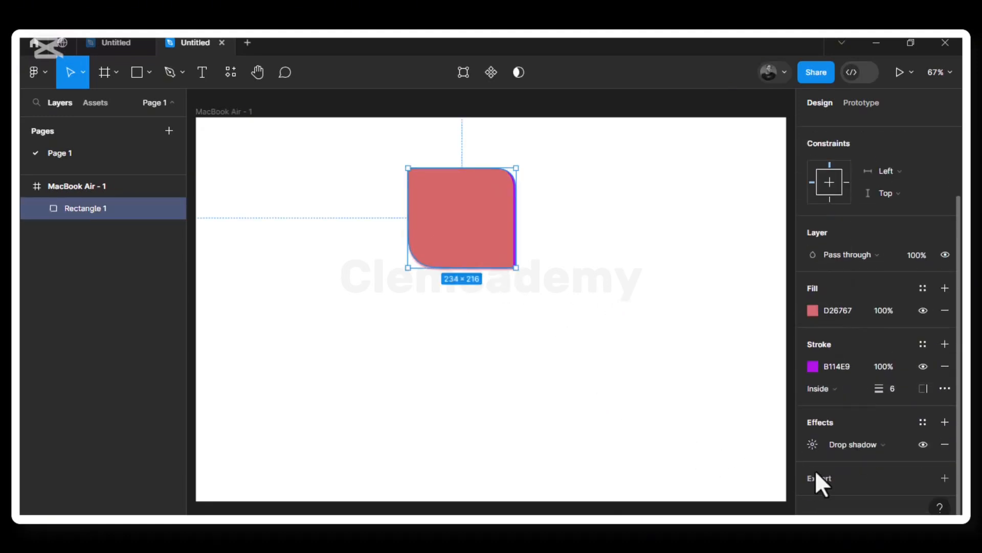
pyautogui.click(813, 443)
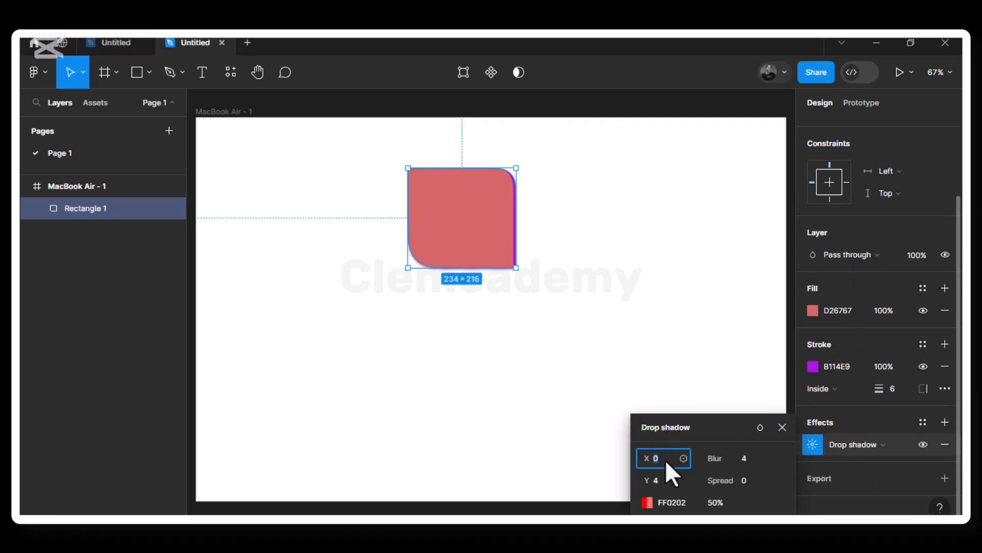
pyautogui.click(653, 480)
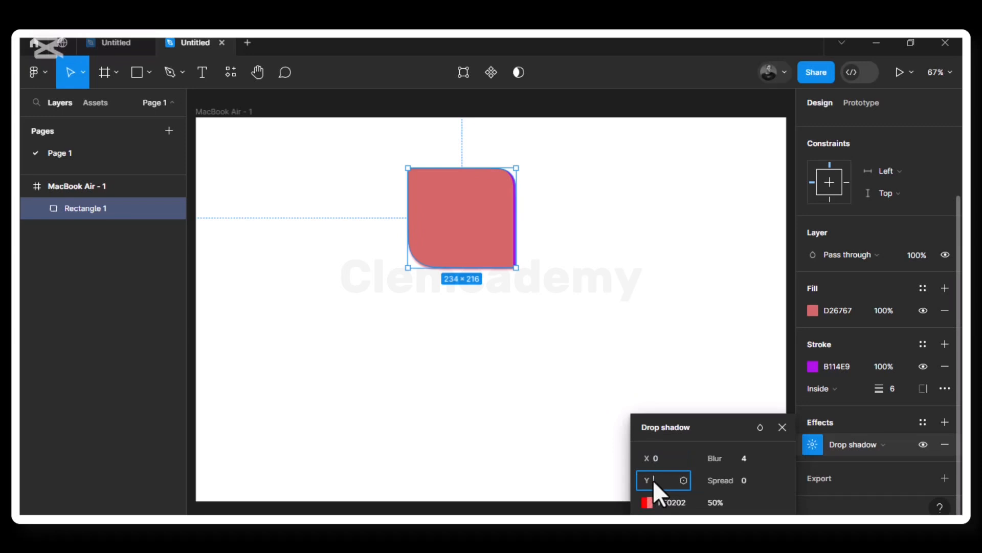
pyautogui.press('Return')
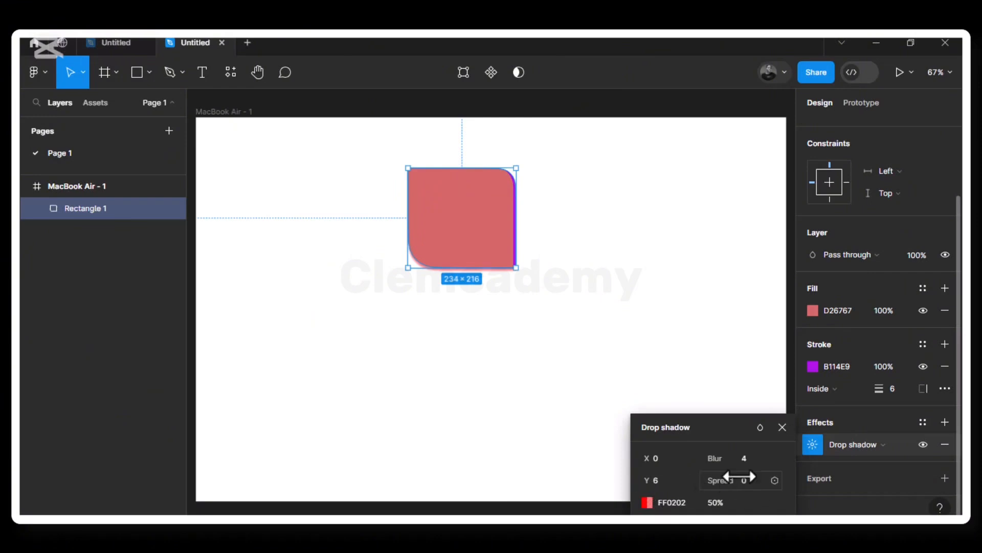
pyautogui.moveTo(735, 481)
pyautogui.mouseDown()
pyautogui.moveTo(788, 485)
pyautogui.moveTo(733, 486)
pyautogui.mouseUp()
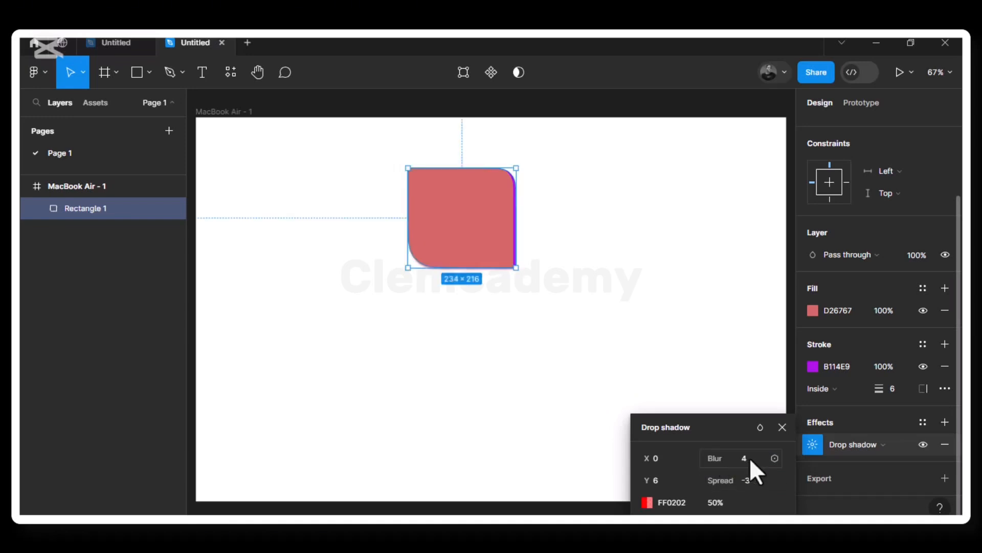
pyautogui.moveTo(729, 459); pyautogui.dragTo(770, 459)
pyautogui.click(788, 429)
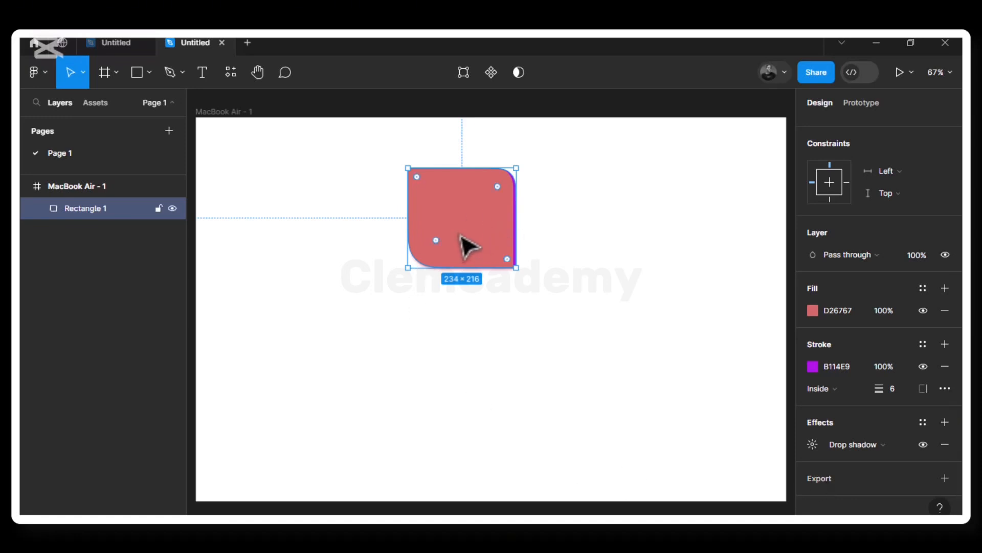
# Step: Delete the rectangle and draw a nearly horizontal line about 387 long in the upper half of the MacBook Air frame
pyautogui.press('Delete')
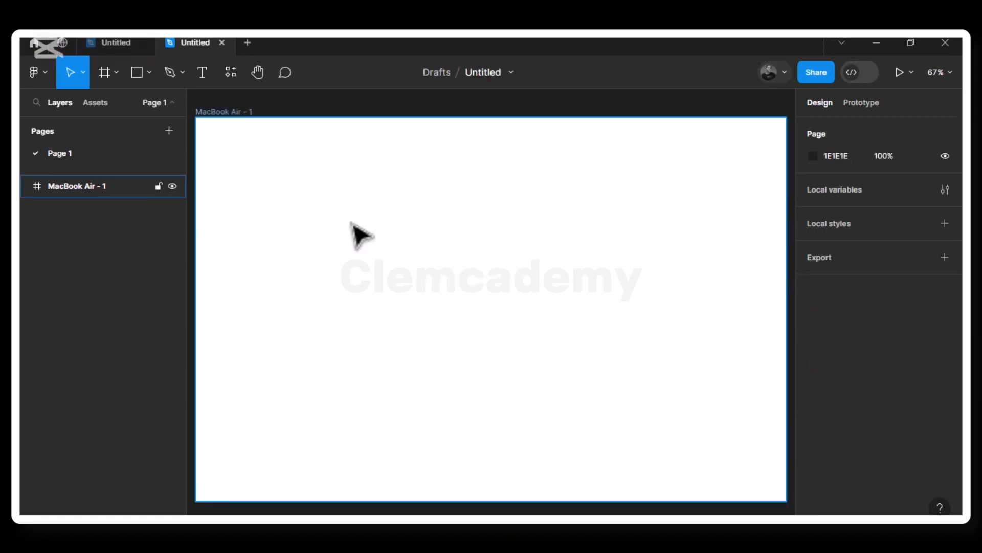
pyautogui.click(149, 72)
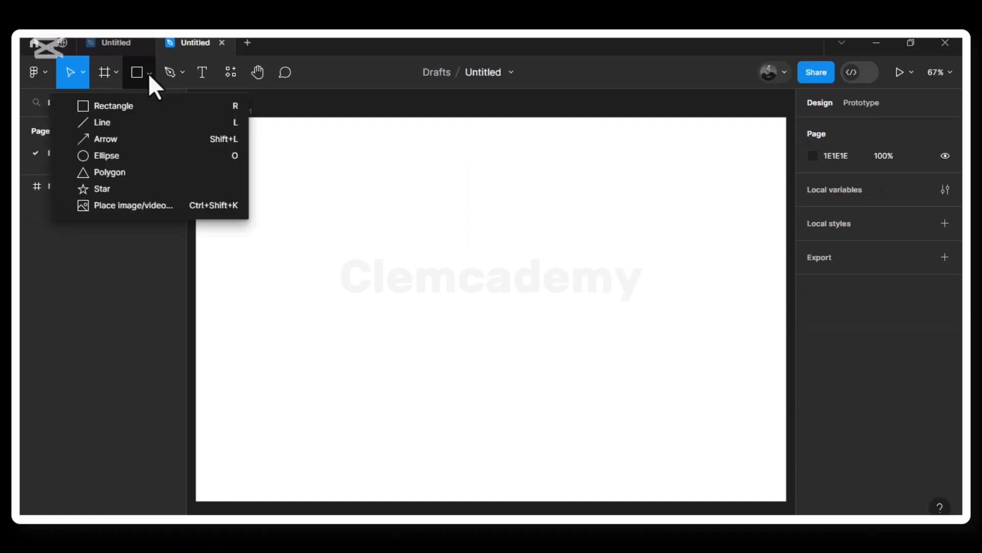
pyautogui.click(131, 128)
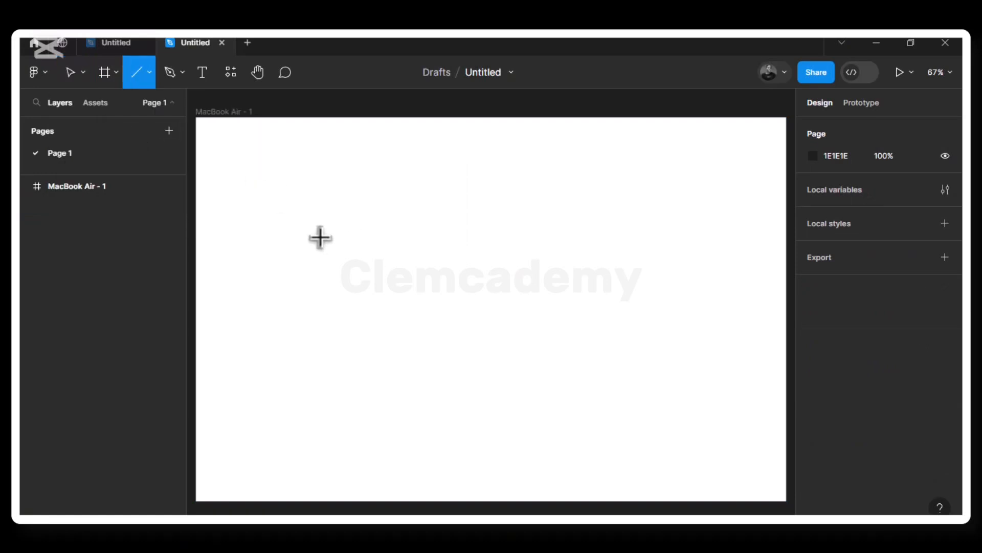
pyautogui.moveTo(320, 237)
pyautogui.mouseDown()
pyautogui.moveTo(474, 250)
pyautogui.moveTo(498, 238)
pyautogui.mouseUp()
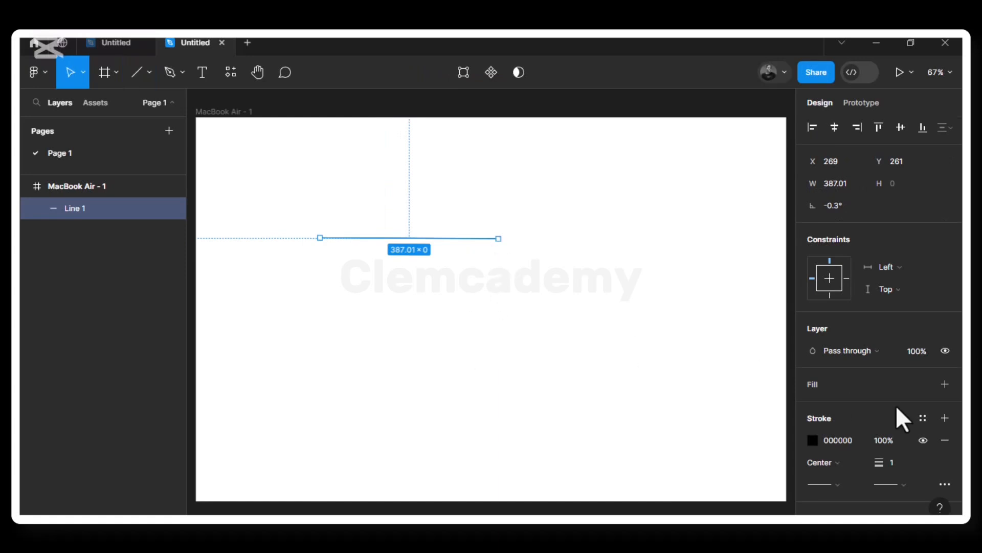
# Step: Colour the line's stroke red (DD1616) and set its stroke weight to 10
pyautogui.scroll(-3, 901, 474)
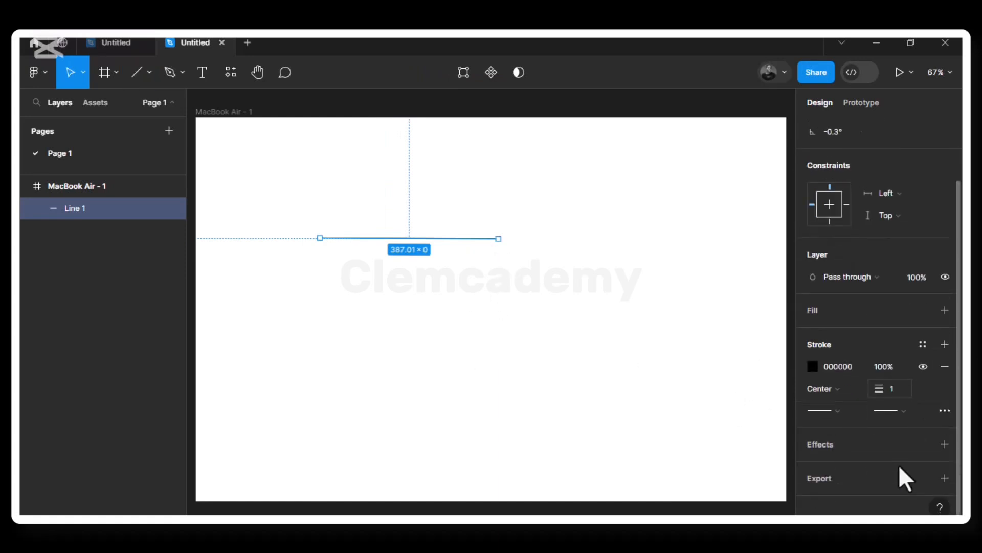
pyautogui.click(814, 369)
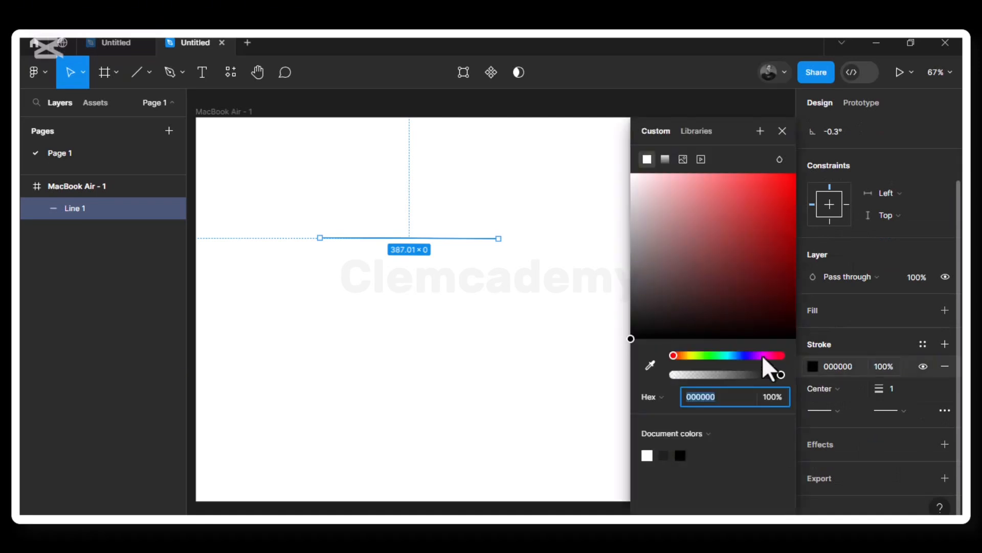
pyautogui.click(779, 196)
pyautogui.click(892, 390)
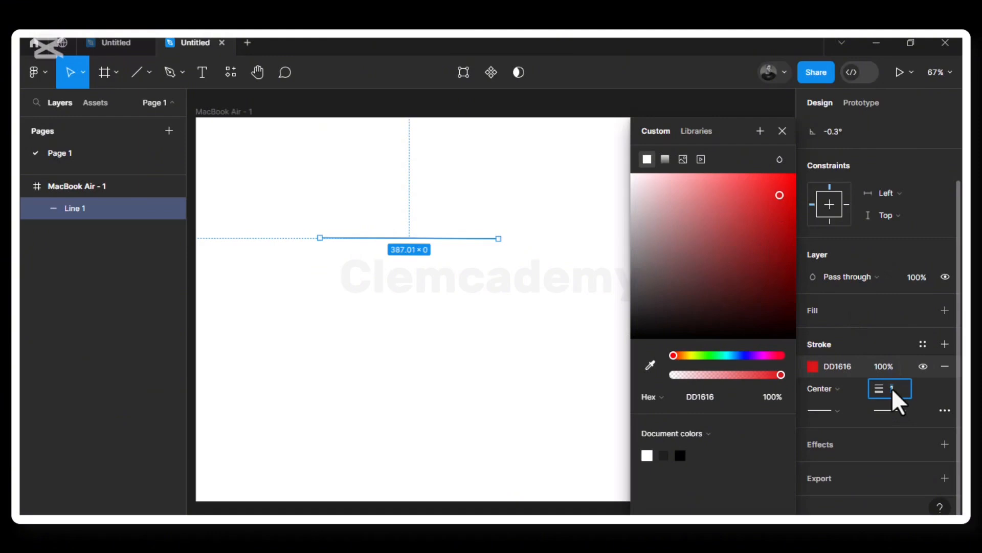
pyautogui.write('10')
pyautogui.press('Return')
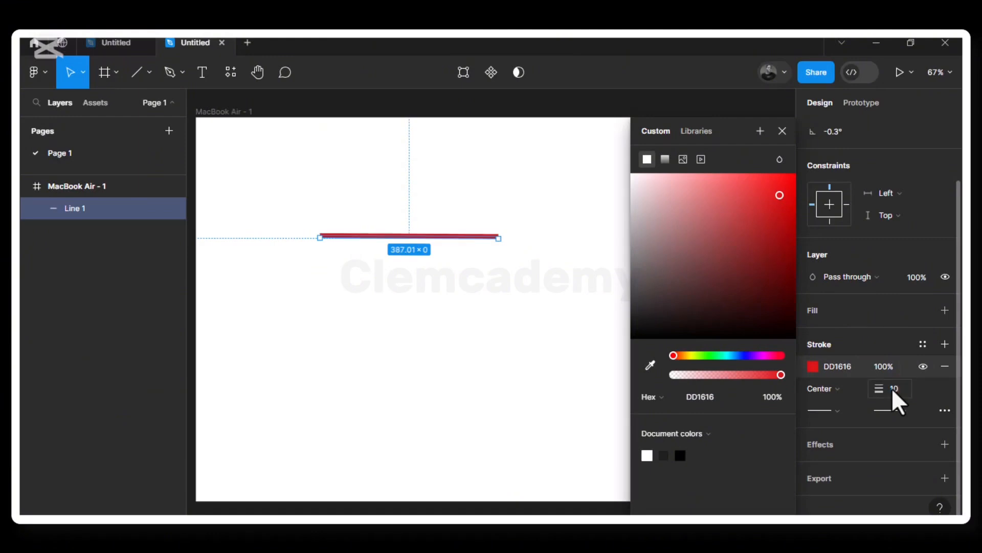
pyautogui.click(782, 131)
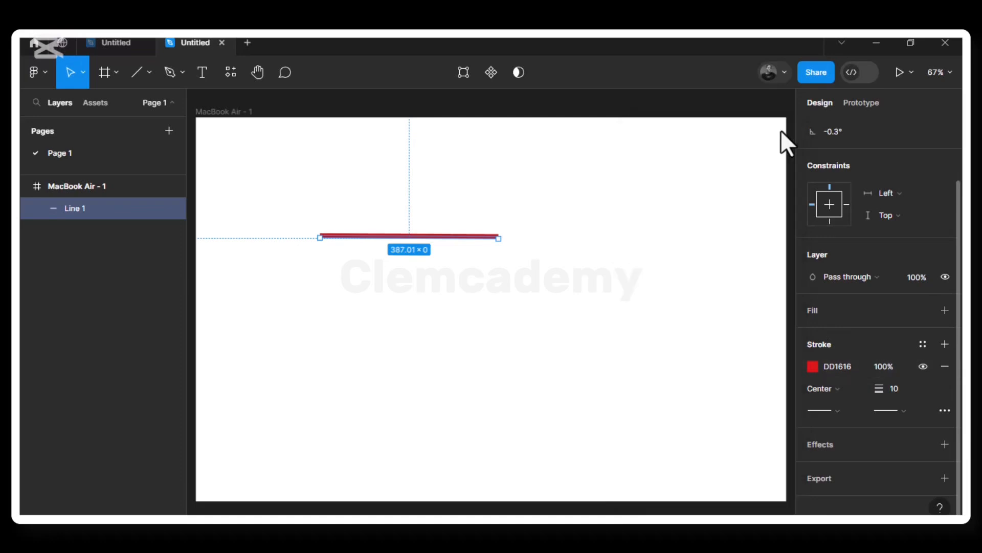
# Step: Preview the line's stroke alignment options, try a Round start cap, and set the start cap to Square
pyautogui.click(857, 391)
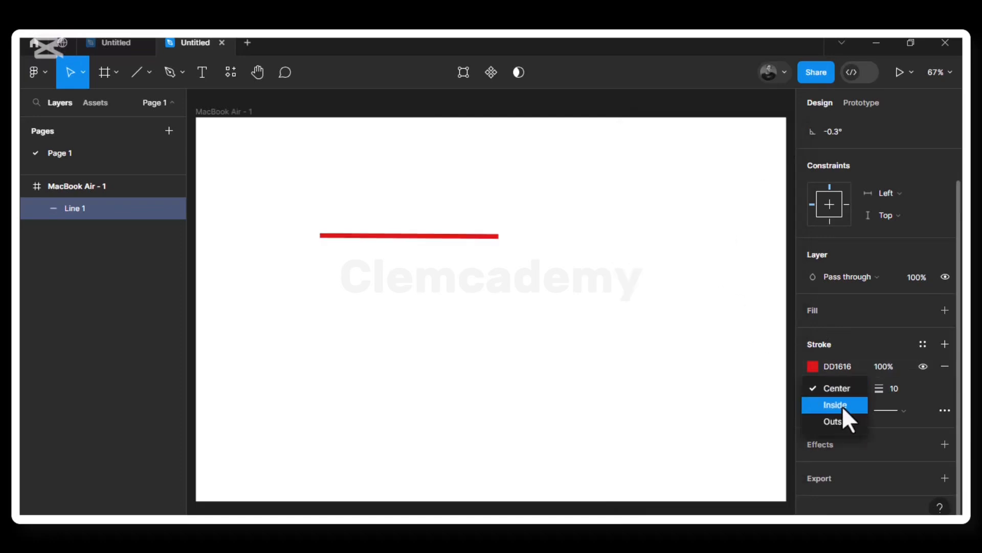
pyautogui.click(911, 413)
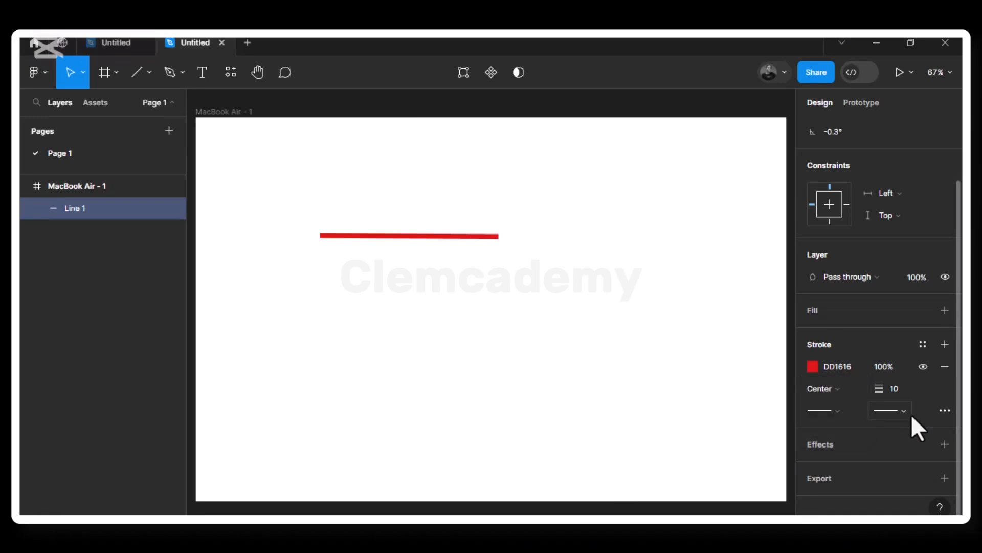
pyautogui.click(836, 411)
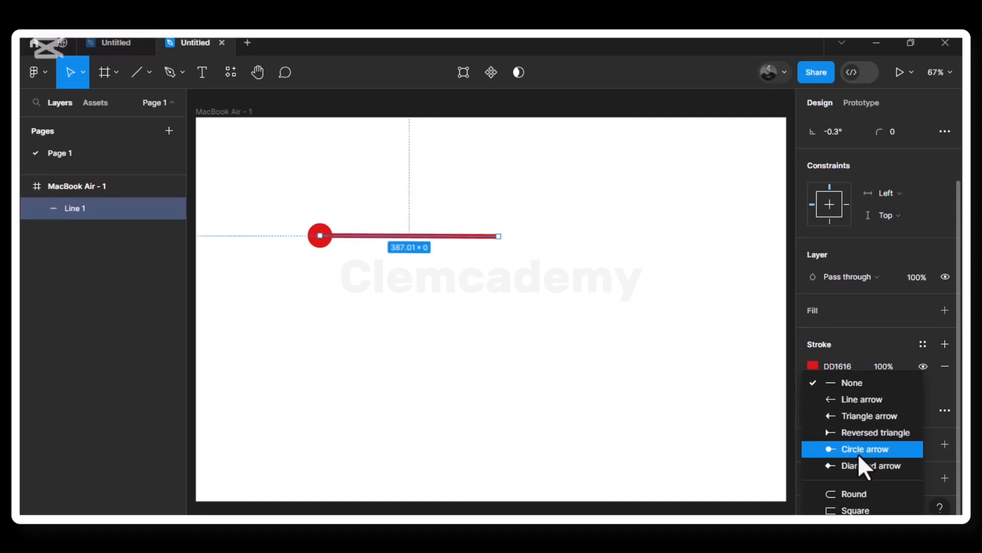
pyautogui.click(858, 495)
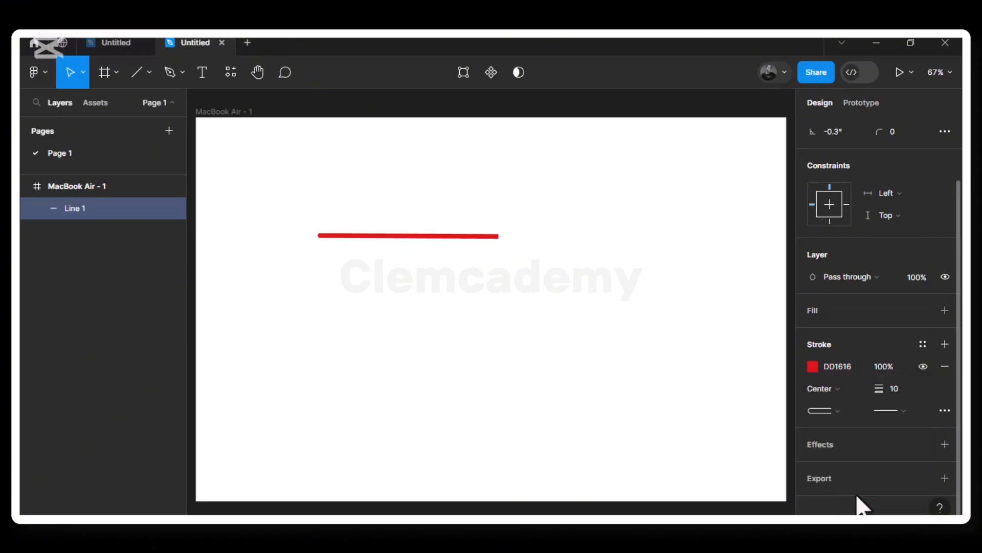
pyautogui.click(837, 410)
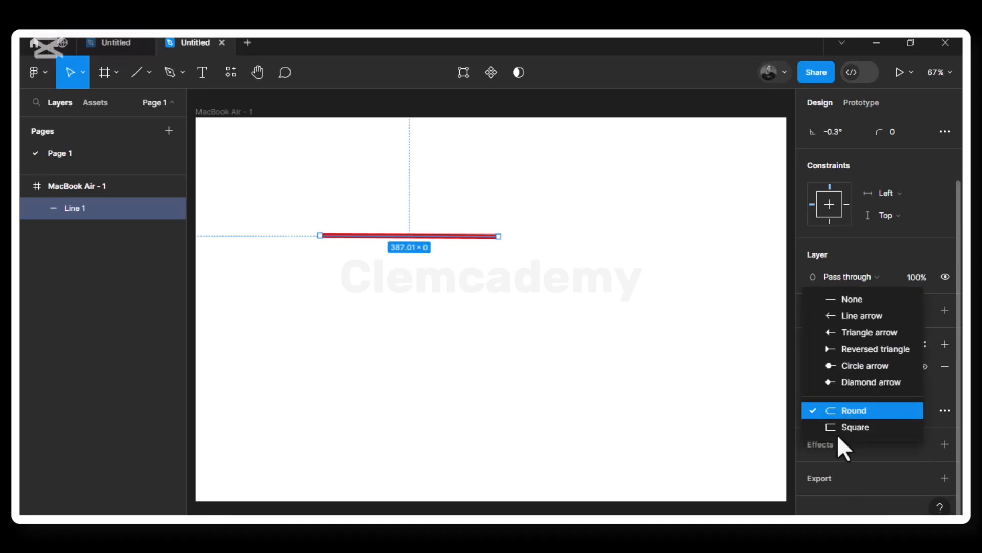
pyautogui.click(862, 433)
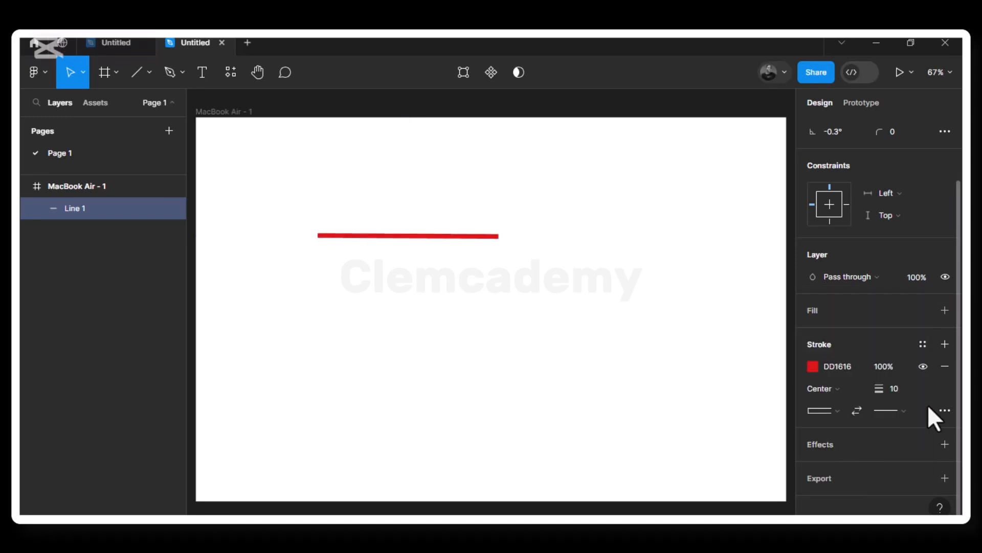
# Step: Preview the line's end cap options, such as Round, and its Solid, Dash and Custom stroke styles
pyautogui.click(902, 407)
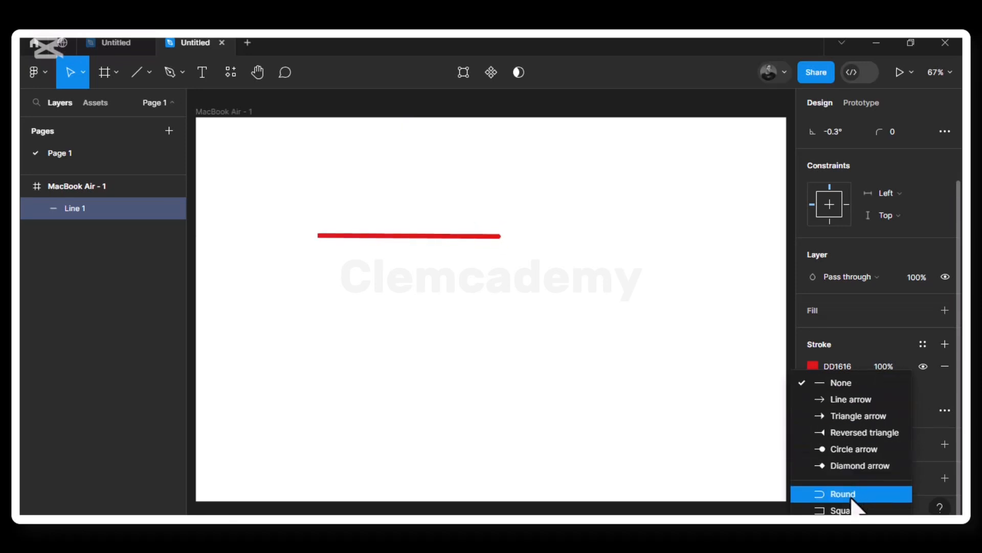
pyautogui.click(927, 405)
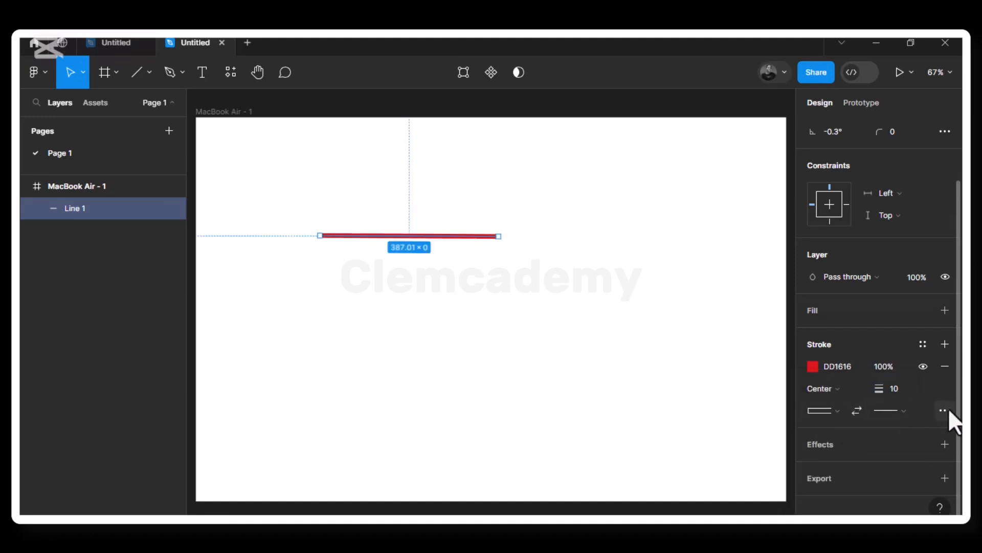
pyautogui.click(944, 410)
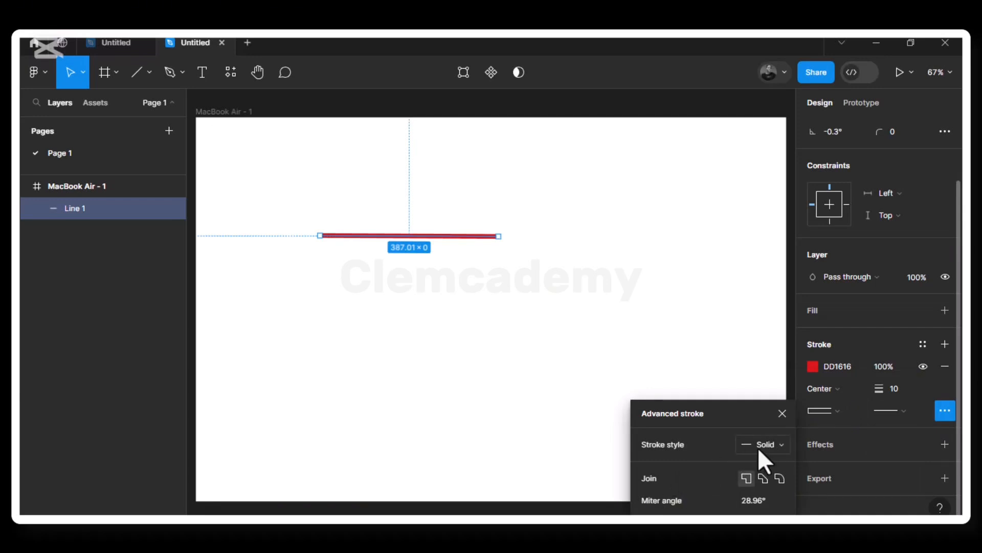
pyautogui.click(779, 443)
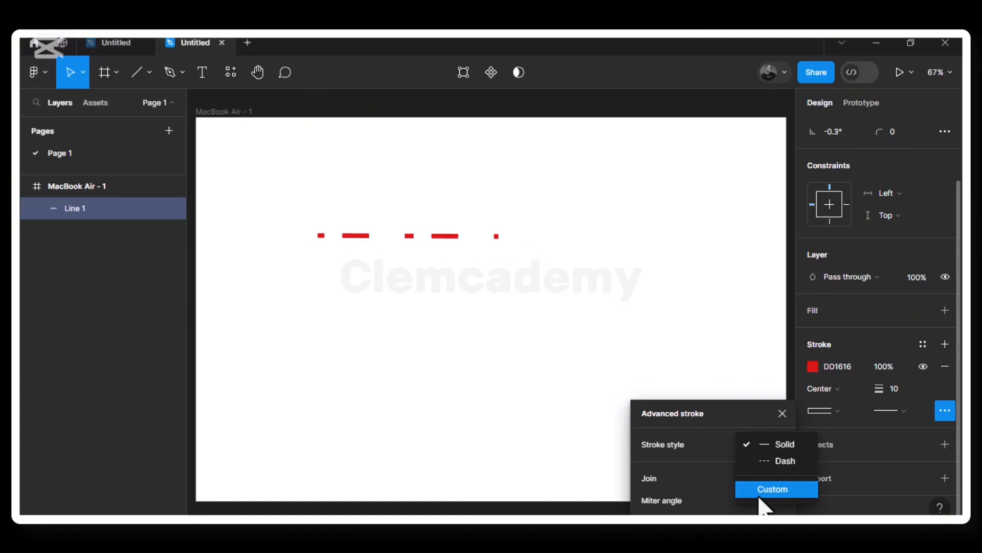
pyautogui.click(716, 442)
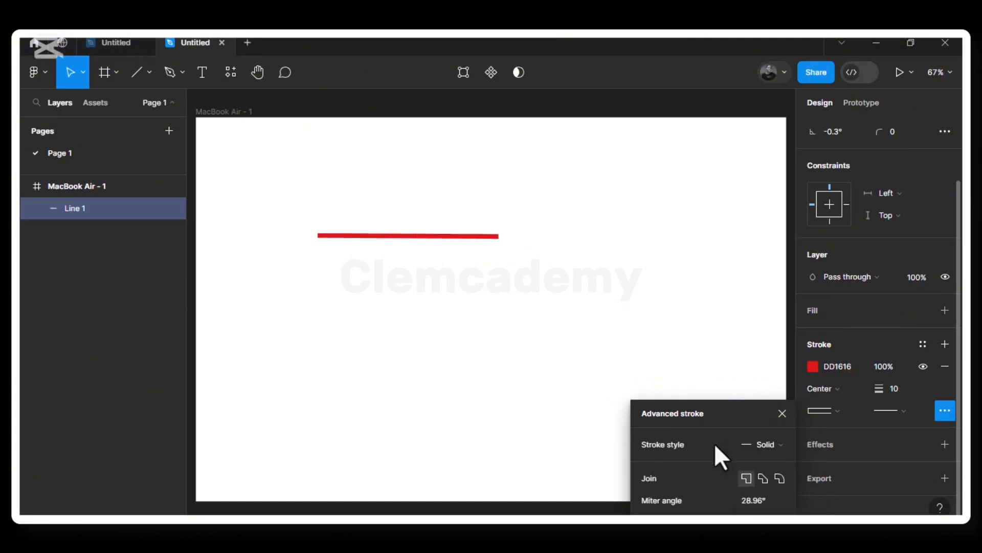
# Step: Try the Bevel join on the line's stroke and set the join to Round
pyautogui.click(763, 478)
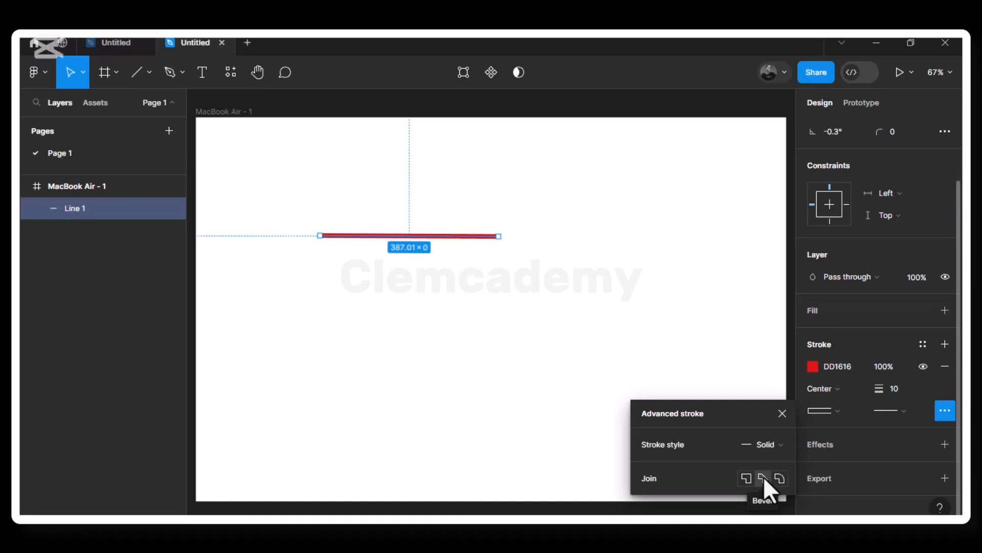
pyautogui.click(783, 479)
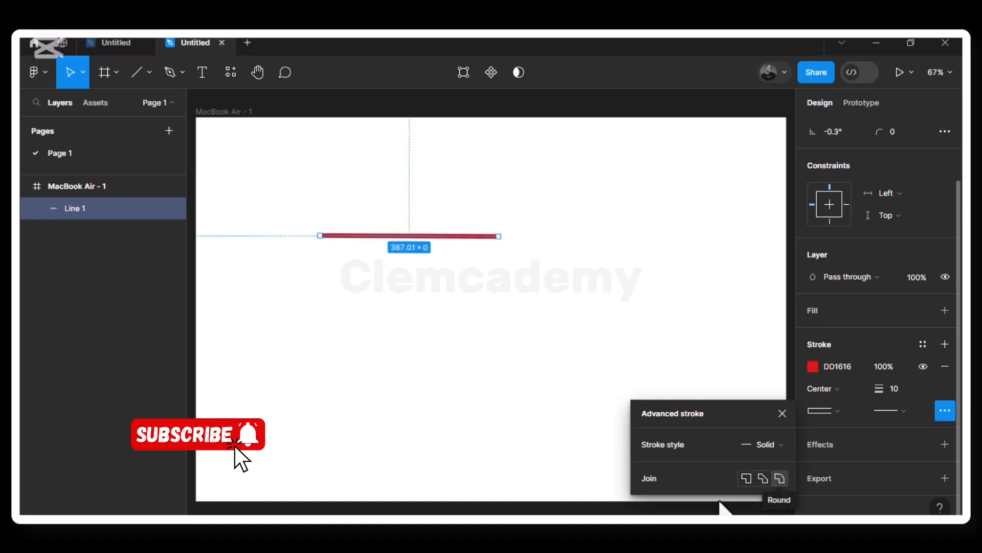
pyautogui.click(774, 414)
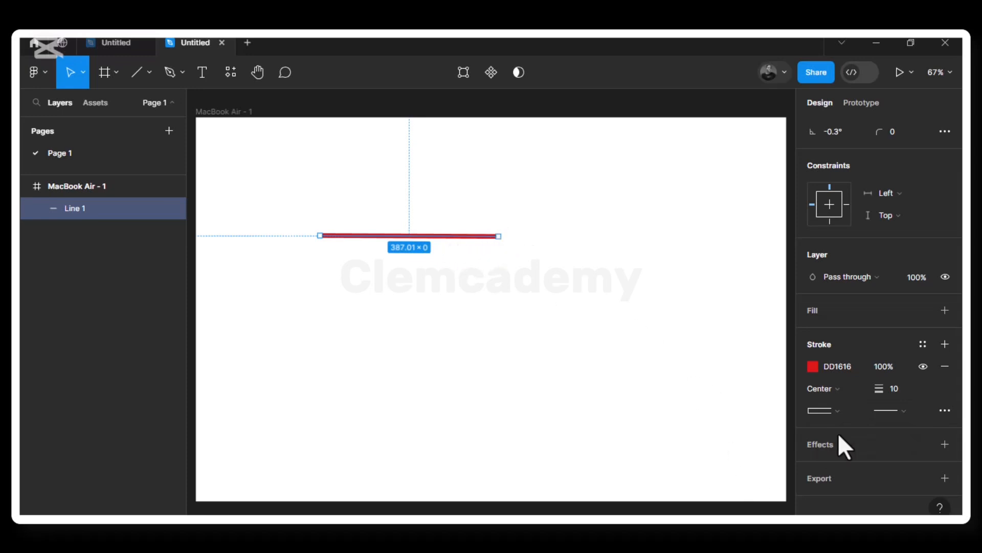
# Step: Draw a near-horizontal arrow about 359 long below the red line in the MacBook Air frame
pyautogui.click(837, 409)
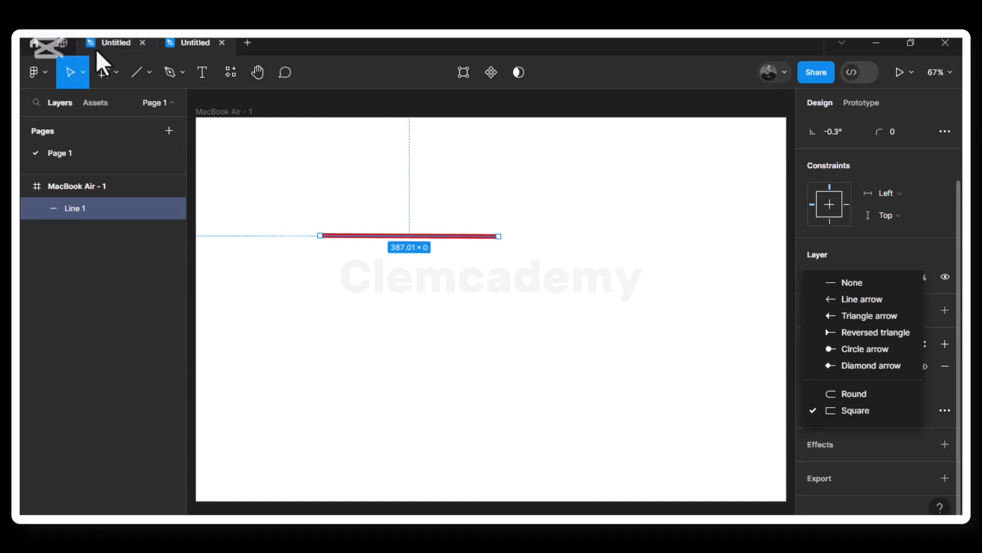
pyautogui.click(150, 71)
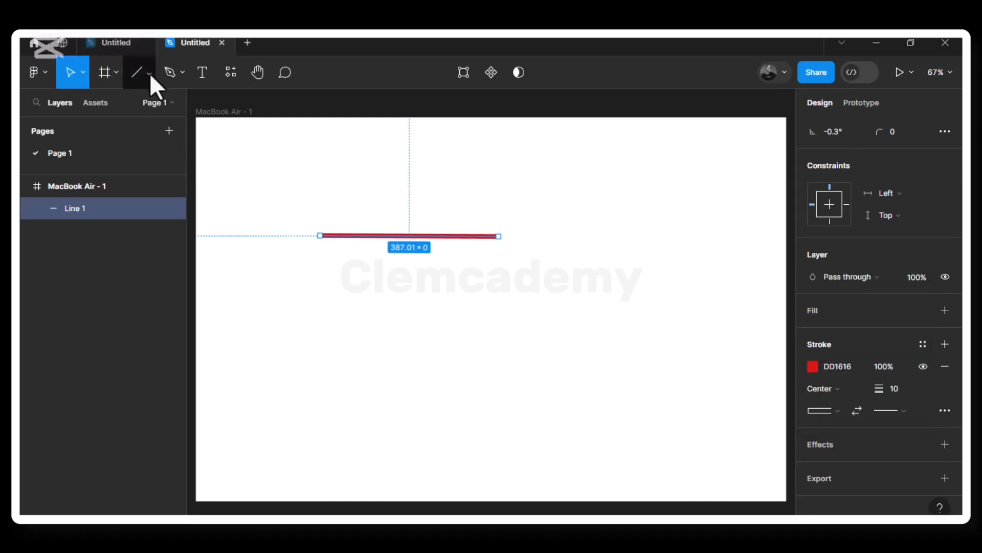
pyautogui.click(148, 76)
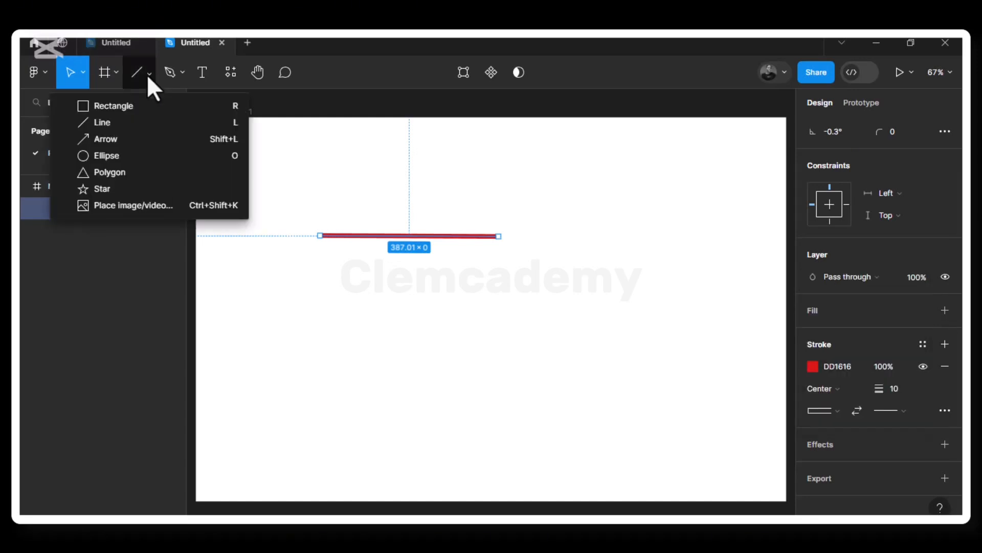
pyautogui.click(115, 136)
pyautogui.moveTo(333, 285); pyautogui.dragTo(499, 287)
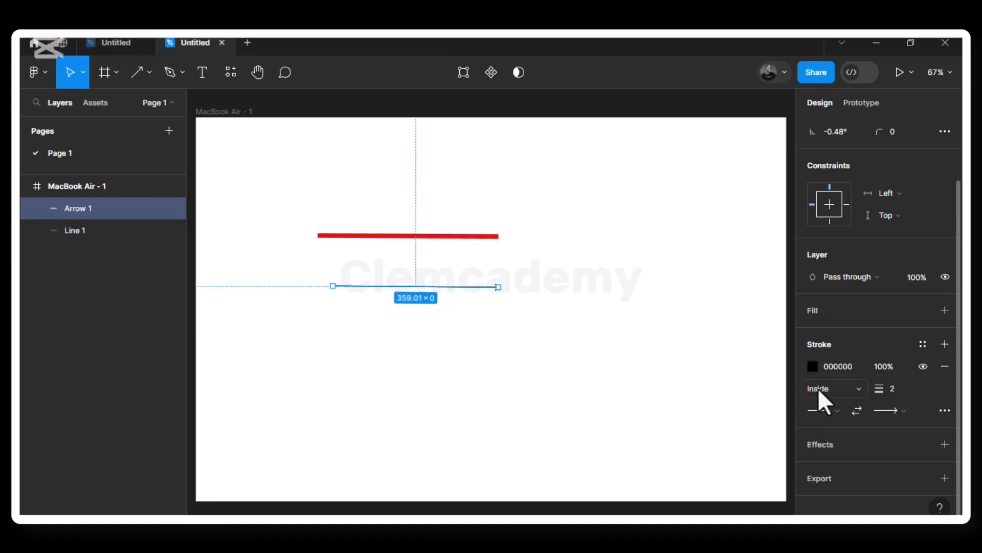
# Step: Preview the arrow's stroke alignment, start cap and end cap options, such as Center, Line arrow and Diamond arrow, then deselect it
pyautogui.click(858, 390)
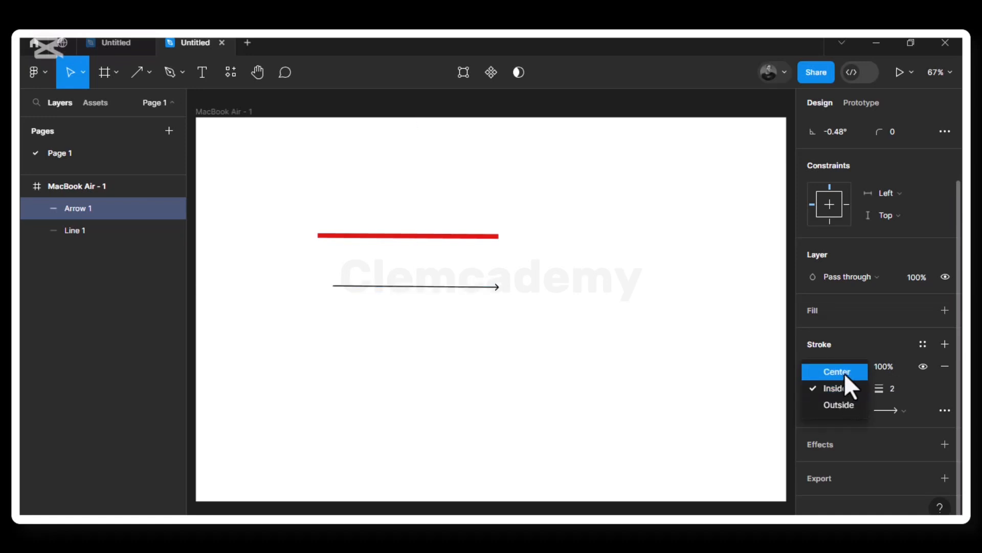
pyautogui.click(915, 408)
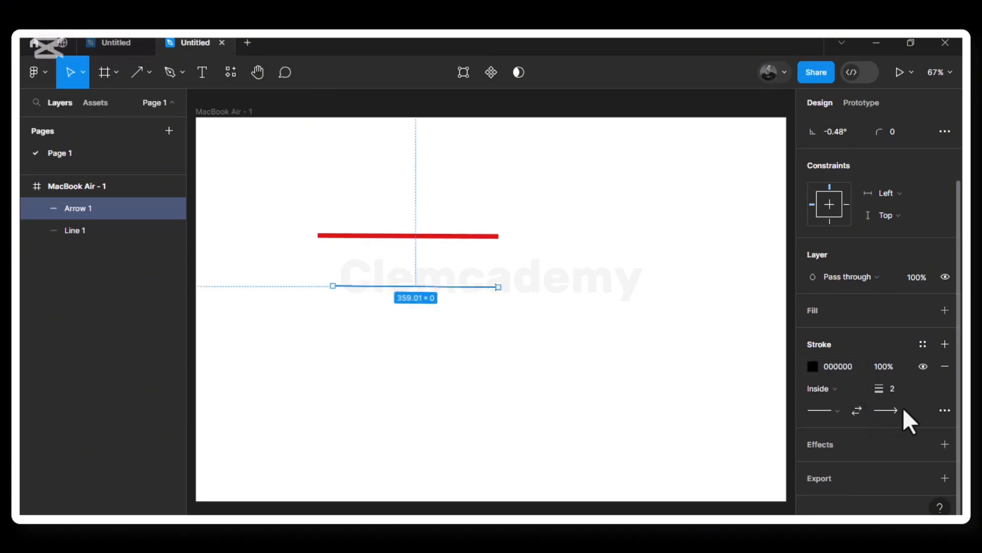
pyautogui.click(837, 410)
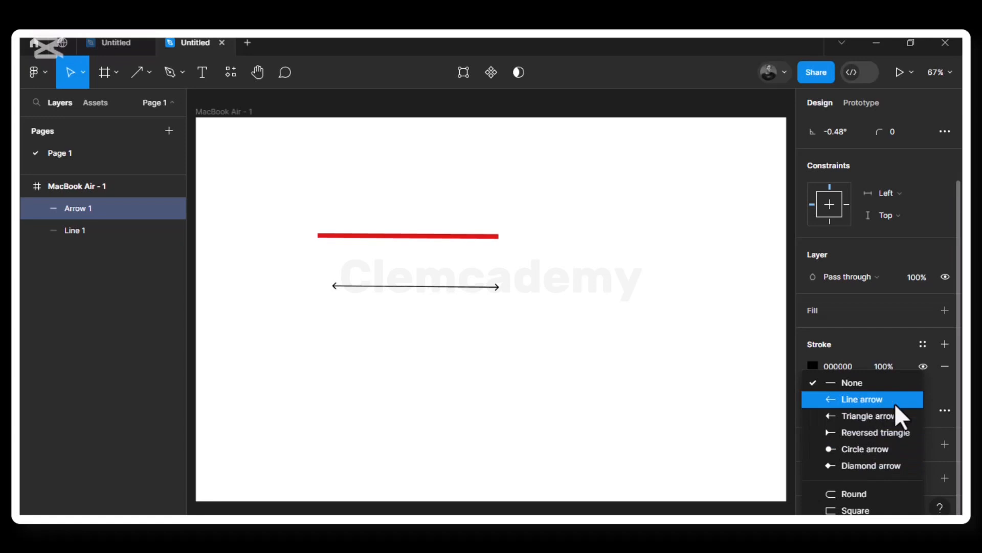
pyautogui.click(945, 413)
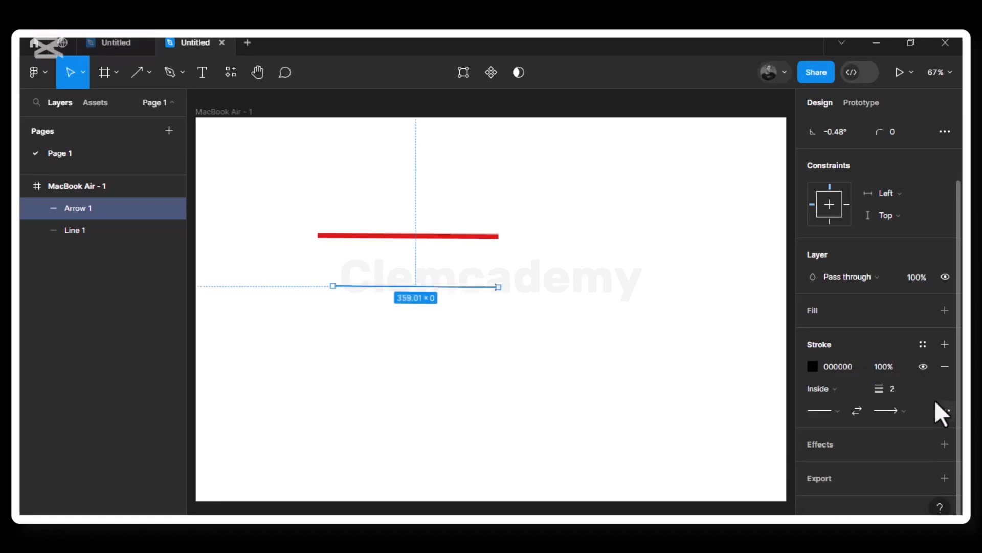
pyautogui.click(904, 412)
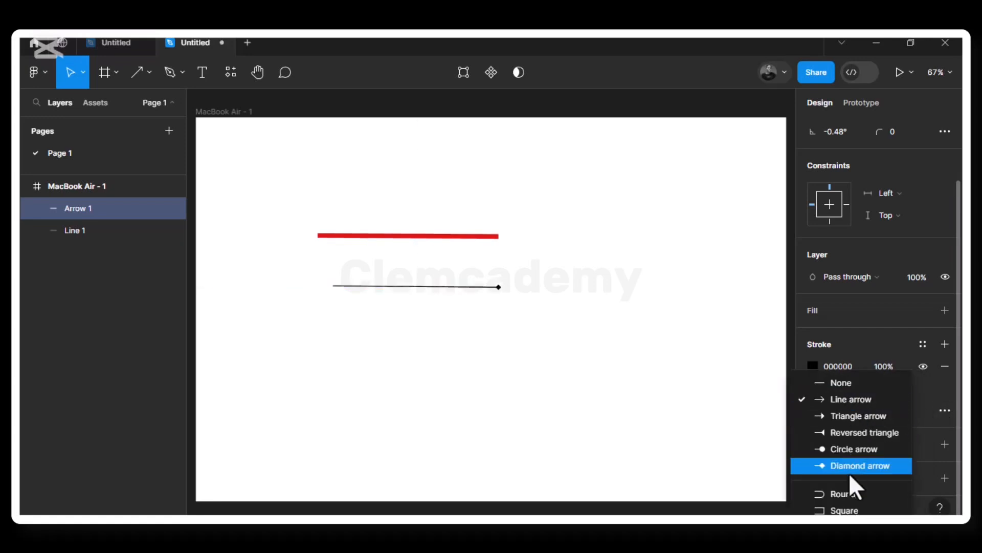
pyautogui.click(930, 416)
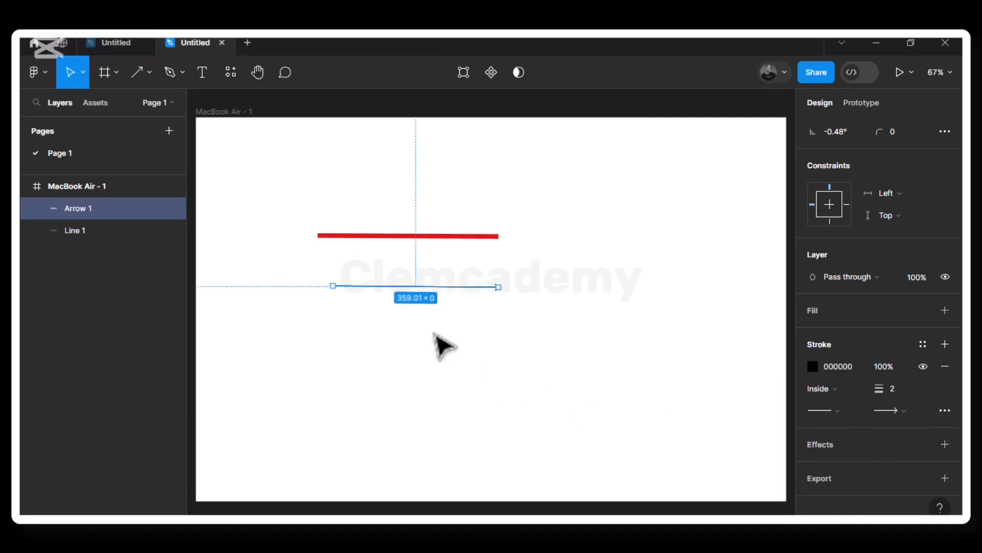
pyautogui.click(264, 249)
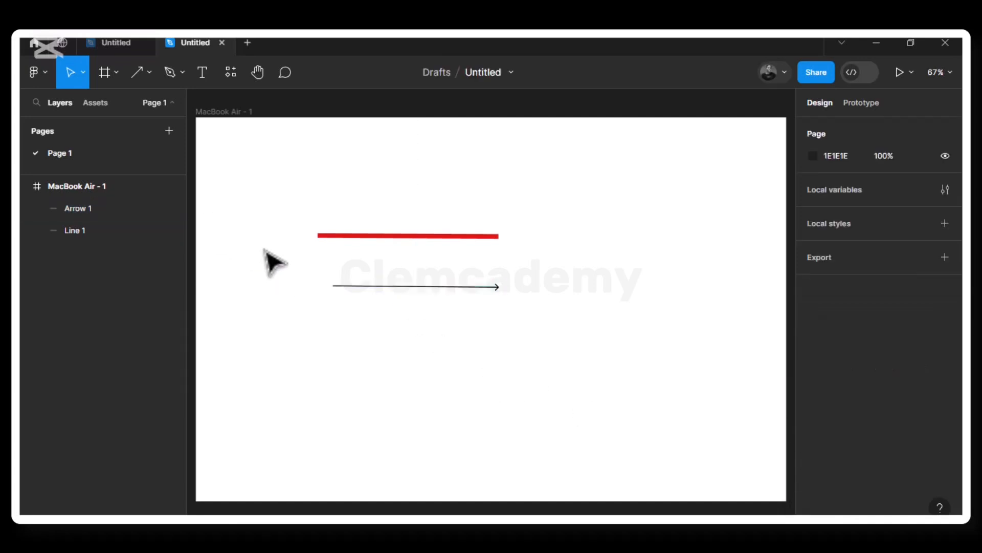
# Step: Draw an ellipse about 280 × 269 to the right of the red line and the arrow
pyautogui.click(145, 75)
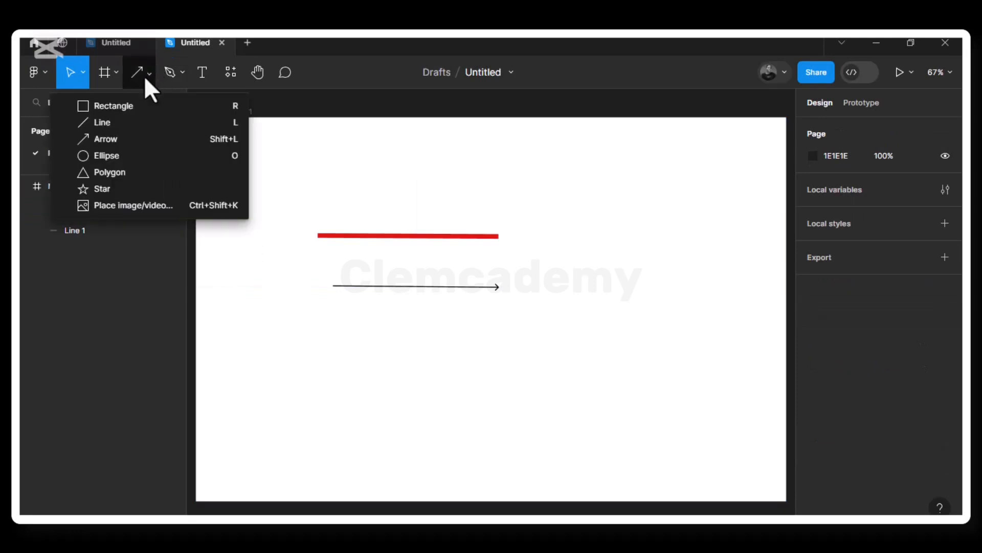
pyautogui.click(108, 155)
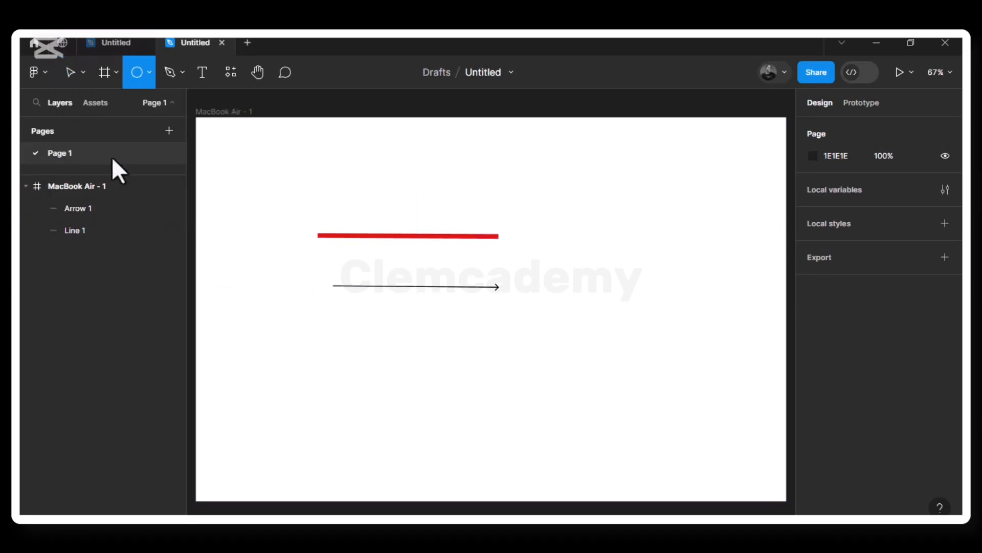
pyautogui.moveTo(549, 194); pyautogui.dragTo(677, 317)
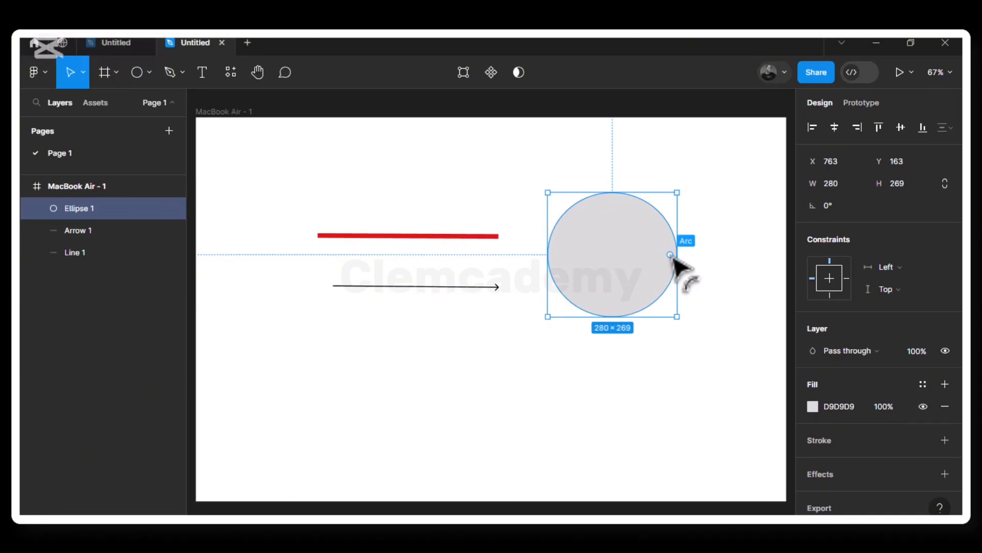
# Step: Cut a wedge from the ellipse with about -77.42% sweep and -39.11° start, and set its corner radius to 60
pyautogui.moveTo(672, 256); pyautogui.dragTo(626, 312)
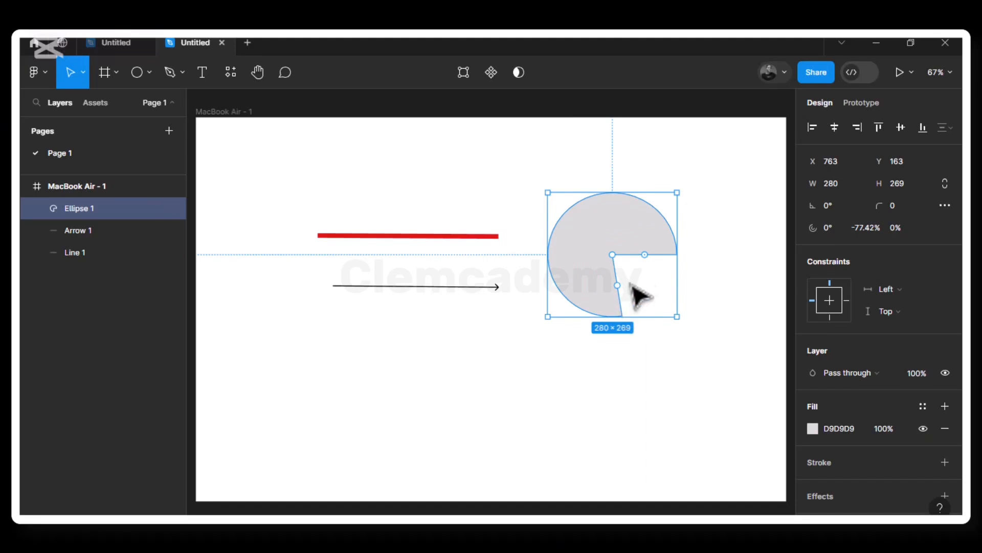
pyautogui.moveTo(643, 257); pyautogui.dragTo(655, 228)
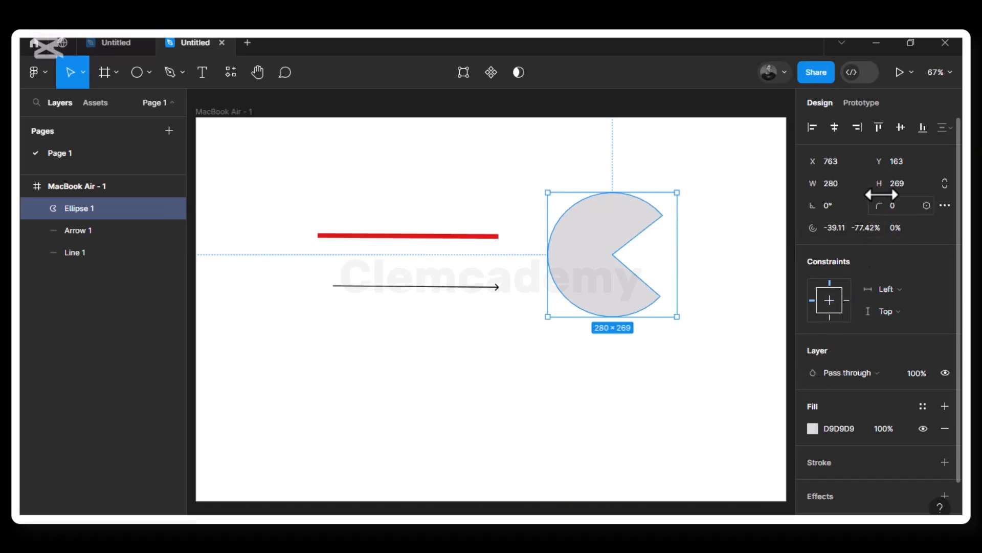
pyautogui.click(897, 204)
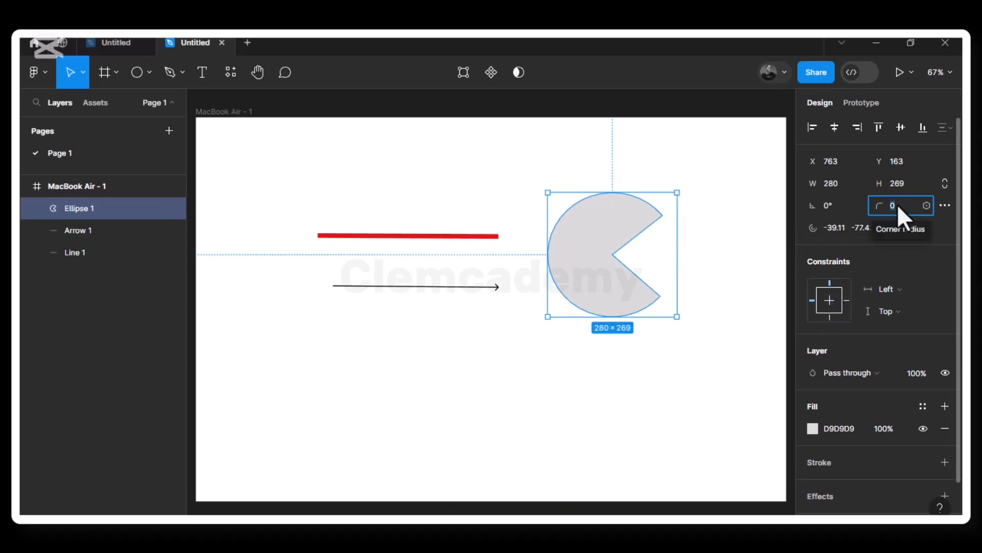
pyautogui.write('6')
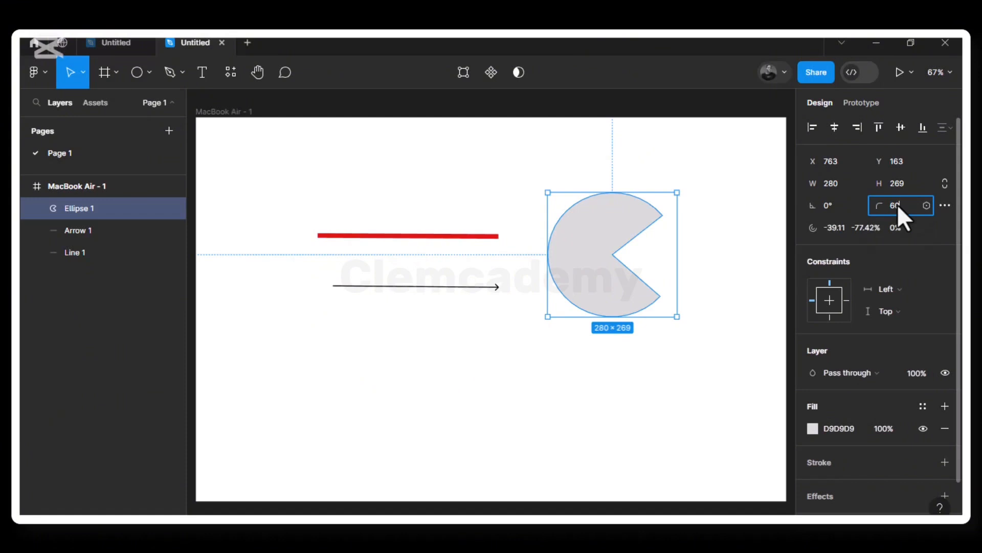
pyautogui.press('Return')
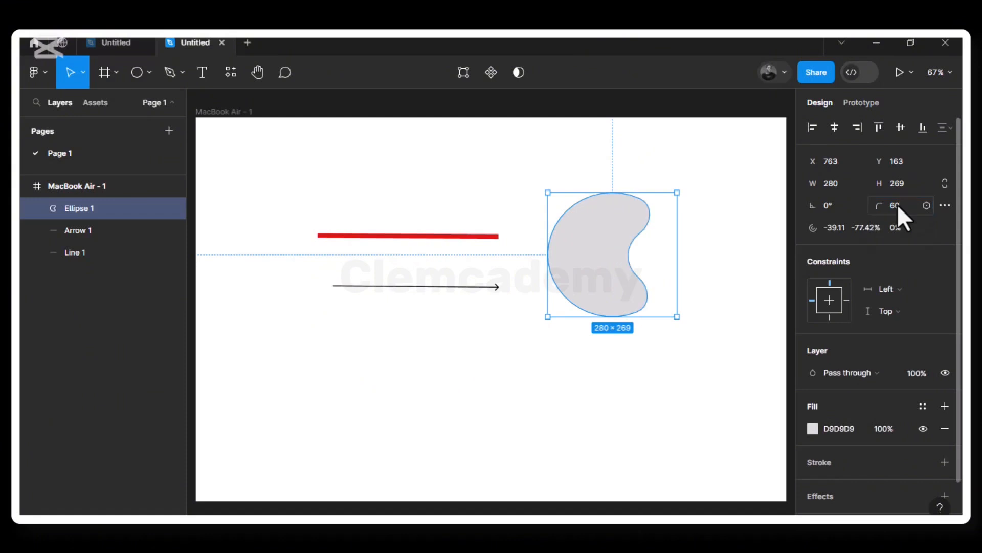
# Step: Undo the ellipse's corner radius, deletion and arc edits to restore the full shape
pyautogui.hotkey('ctrl', 'z')
pyautogui.hotkey('ctrl', 'z')
pyautogui.hotkey('ctrl', 'z')
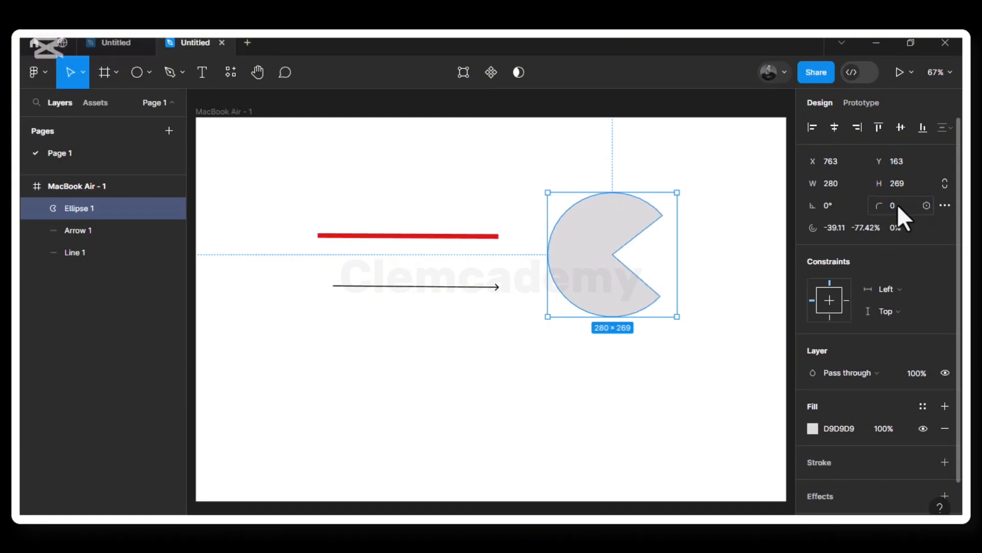
pyautogui.press('Delete')
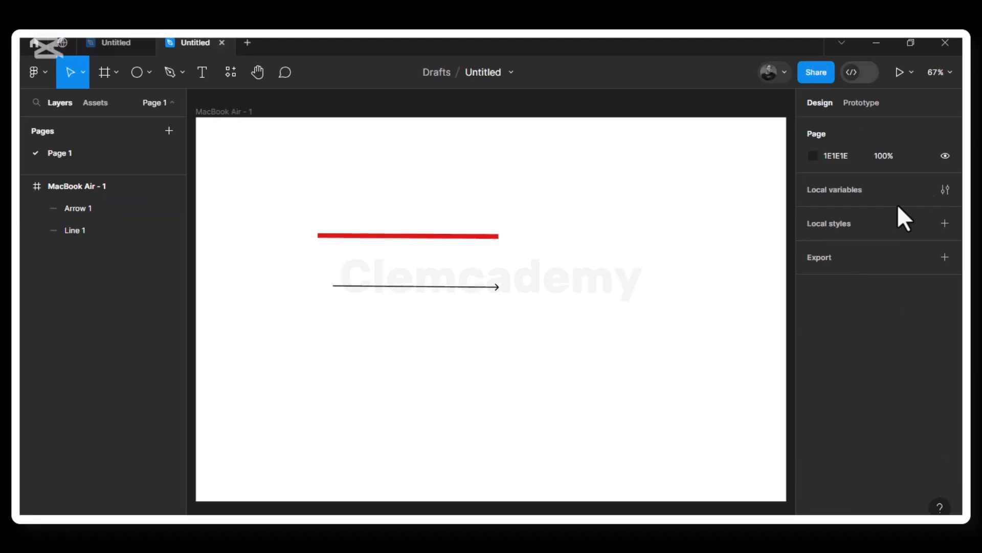
pyautogui.hotkey('ctrl', 'z')
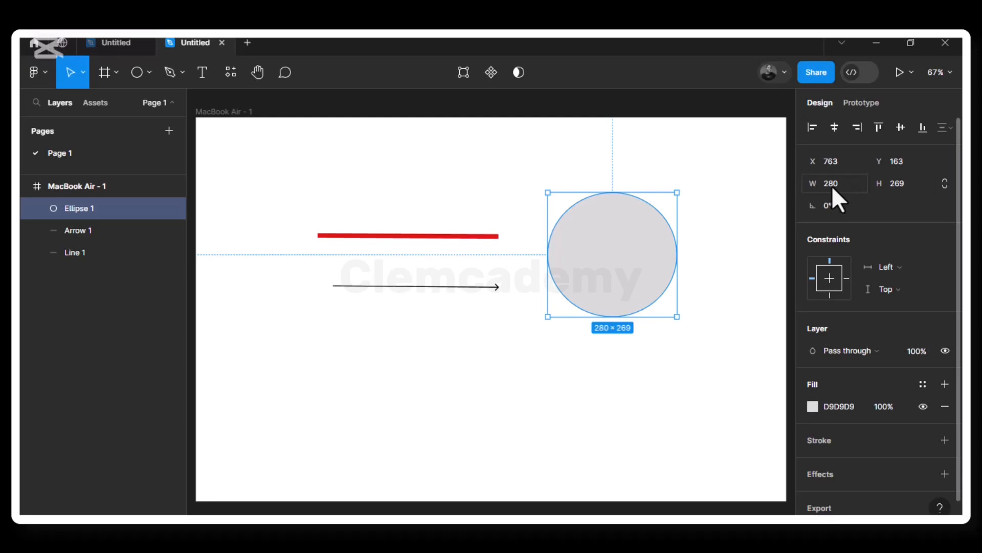
# Step: Draw a perfect circle about 220 × 220 in the lower-left area of the frame
pyautogui.click(135, 72)
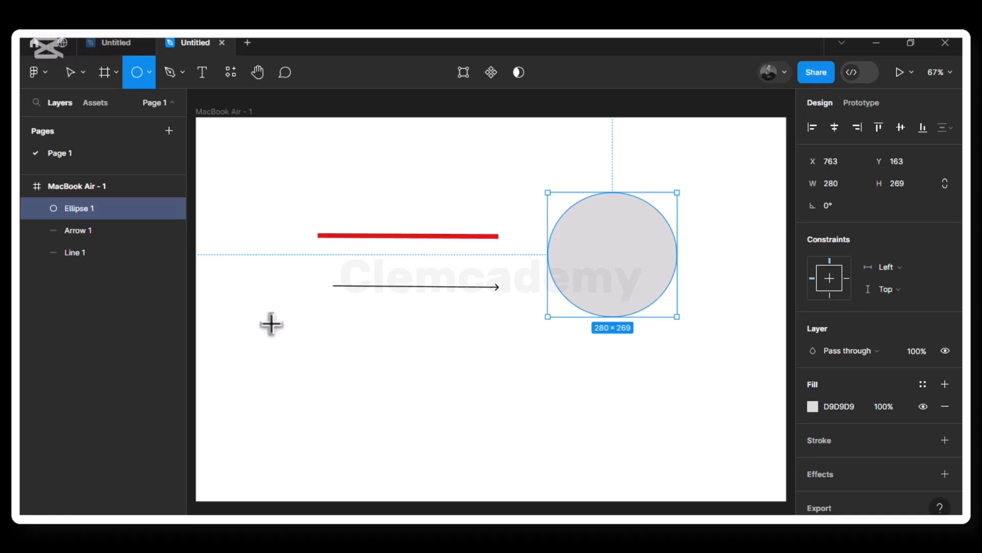
pyautogui.moveTo(271, 323)
pyautogui.mouseDown()
pyautogui.moveTo(302, 376)
pyautogui.moveTo(351, 424)
pyautogui.mouseUp()
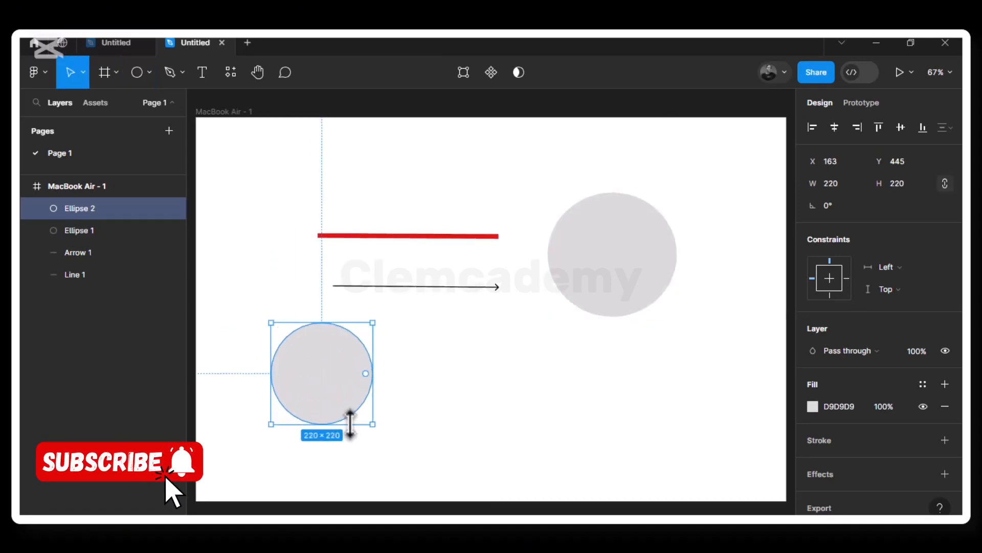
pyautogui.moveTo(395, 325); pyautogui.dragTo(493, 417)
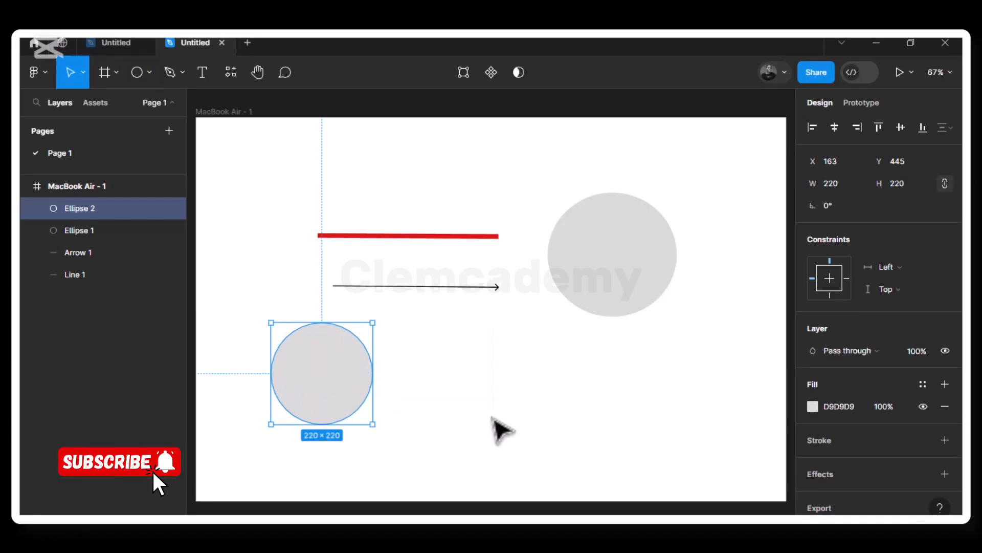
pyautogui.moveTo(446, 358); pyautogui.dragTo(495, 444)
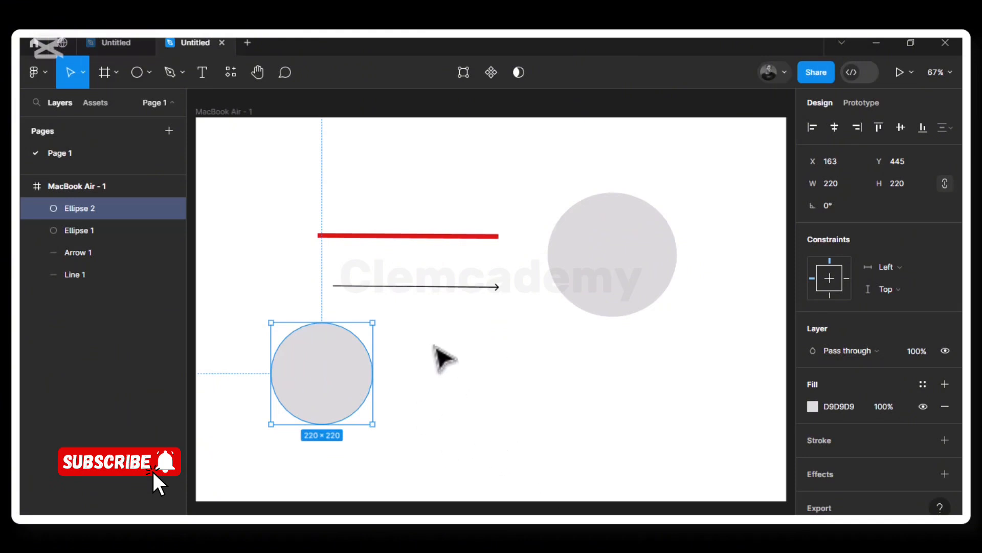
pyautogui.click(443, 358)
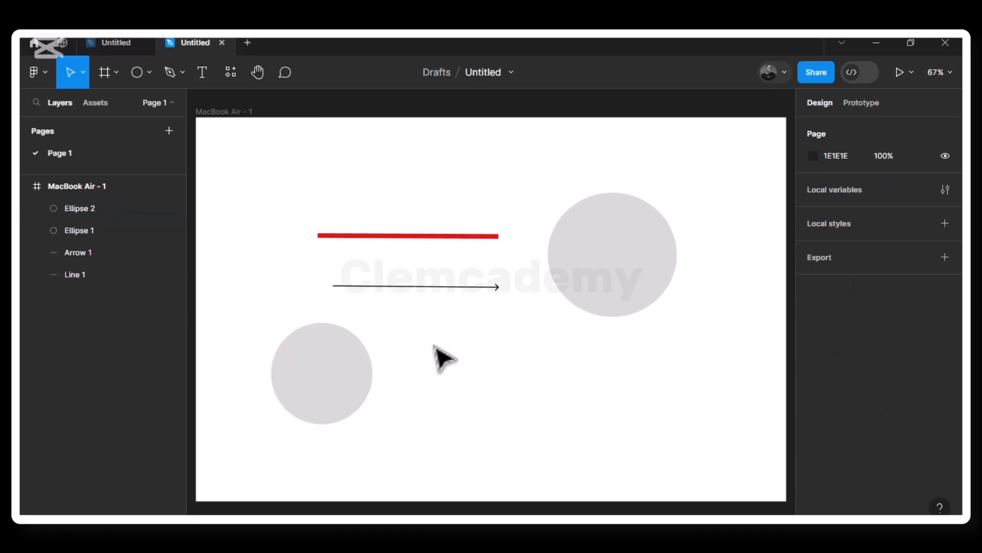
pyautogui.moveTo(435, 346); pyautogui.dragTo(444, 376)
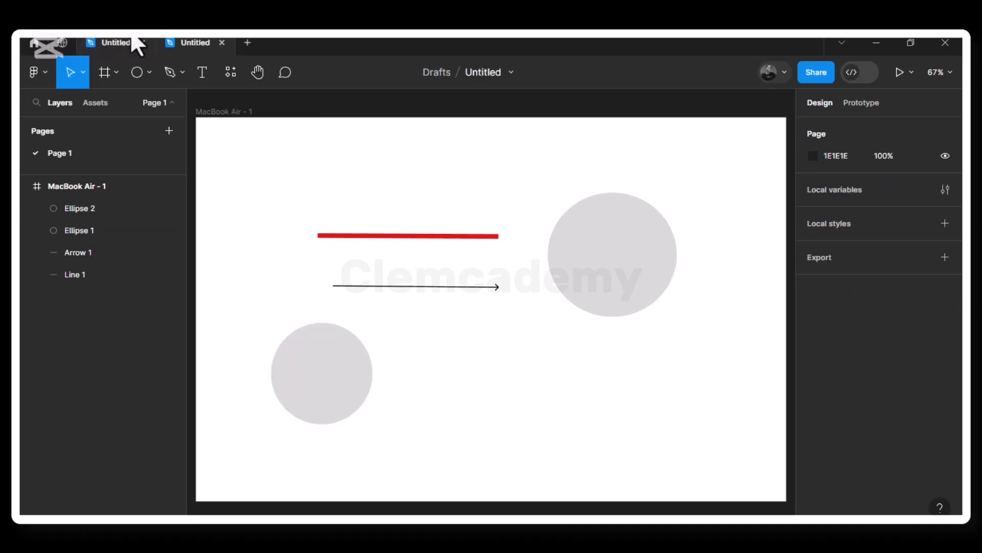
# Step: Draw another perfect circle about 235 × 235 to the right of the lower-left circle
pyautogui.click(138, 72)
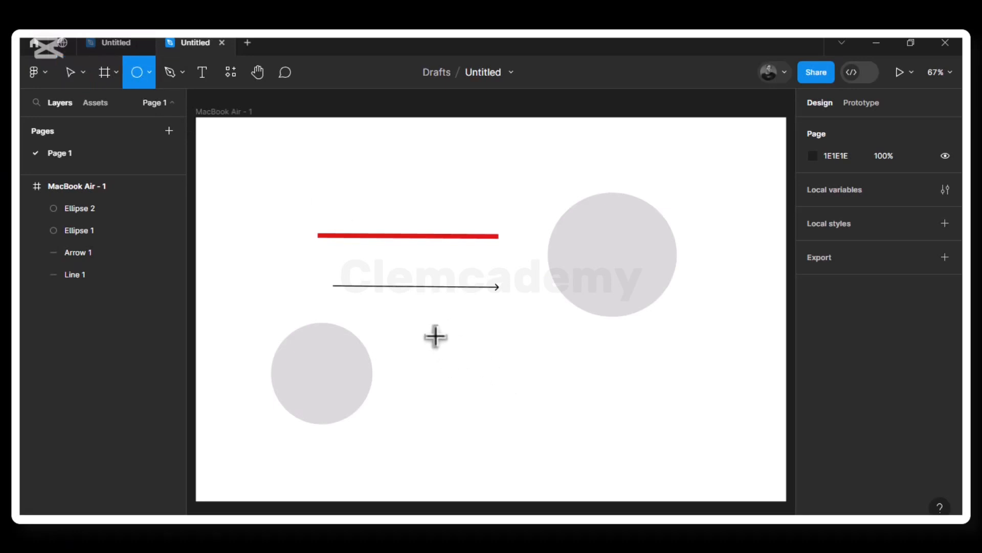
pyautogui.moveTo(435, 336)
pyautogui.mouseDown()
pyautogui.moveTo(492, 413)
pyautogui.moveTo(532, 443)
pyautogui.mouseUp()
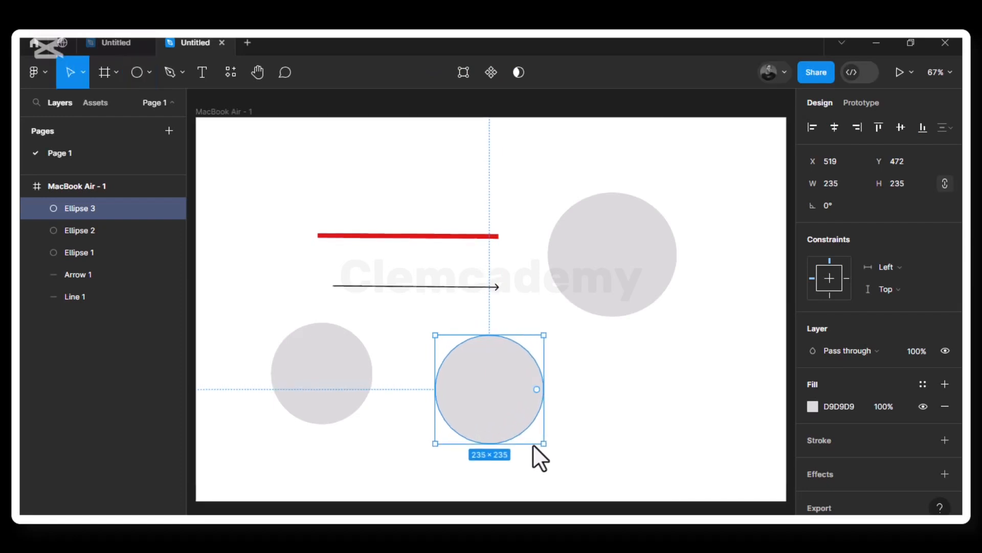
# Step: Decline turning on Sticky Keys and check the width and height of each of the two lower circles
pyautogui.press('shift')
pyautogui.press('shift')
pyautogui.press('shift')
pyautogui.press('shift')
pyautogui.press('shift')
pyautogui.click(344, 377)
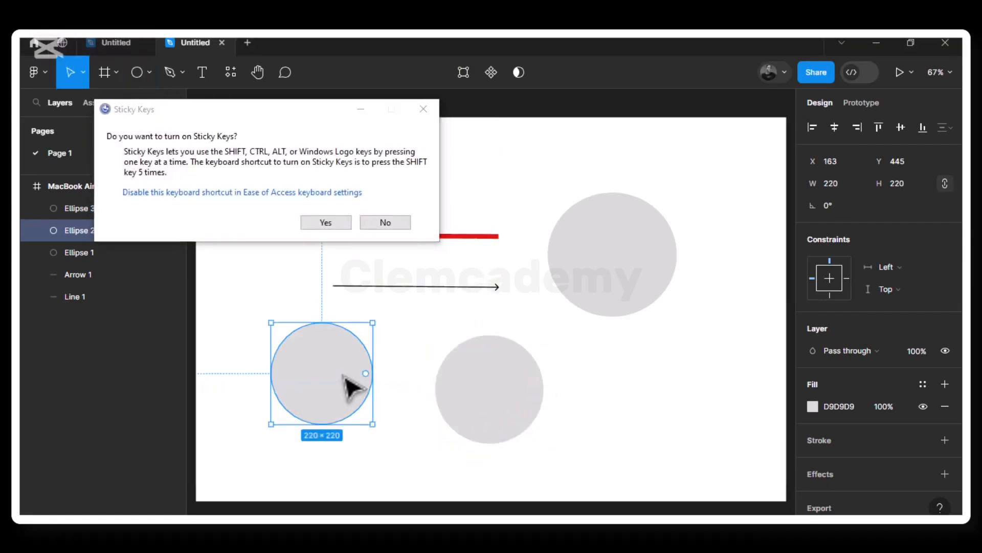
pyautogui.click(388, 222)
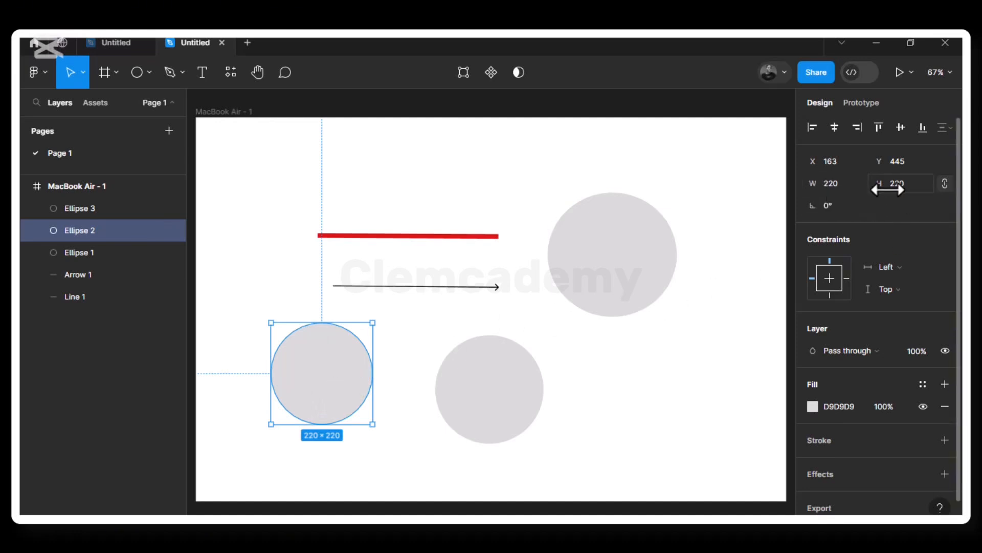
pyautogui.click(516, 411)
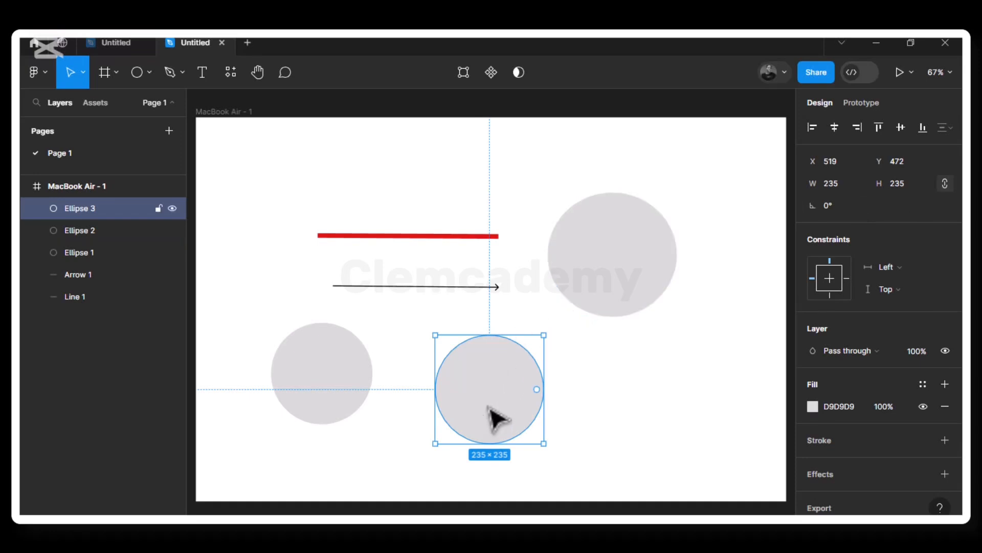
# Step: Delete the two lower circles and the larger ellipse, keeping only the red line and the arrow
pyautogui.click(339, 391)
pyautogui.press('Delete')
pyautogui.click(487, 409)
pyautogui.press('Delete')
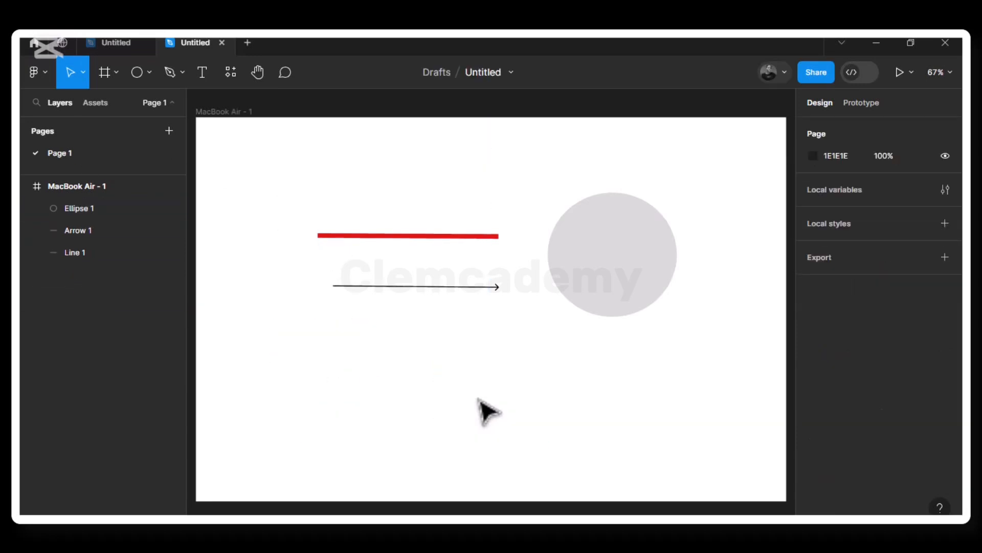
pyautogui.click(592, 254)
pyautogui.press('Delete')
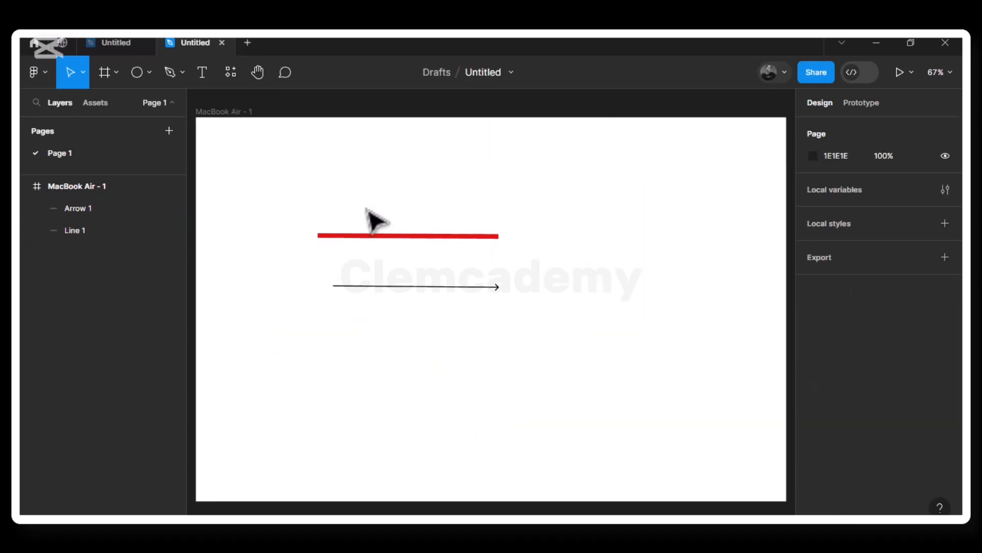
# Step: Draw a triangle polygon about 386 × 407 beside the red line and arrow, and try its corner radius handle
pyautogui.click(149, 72)
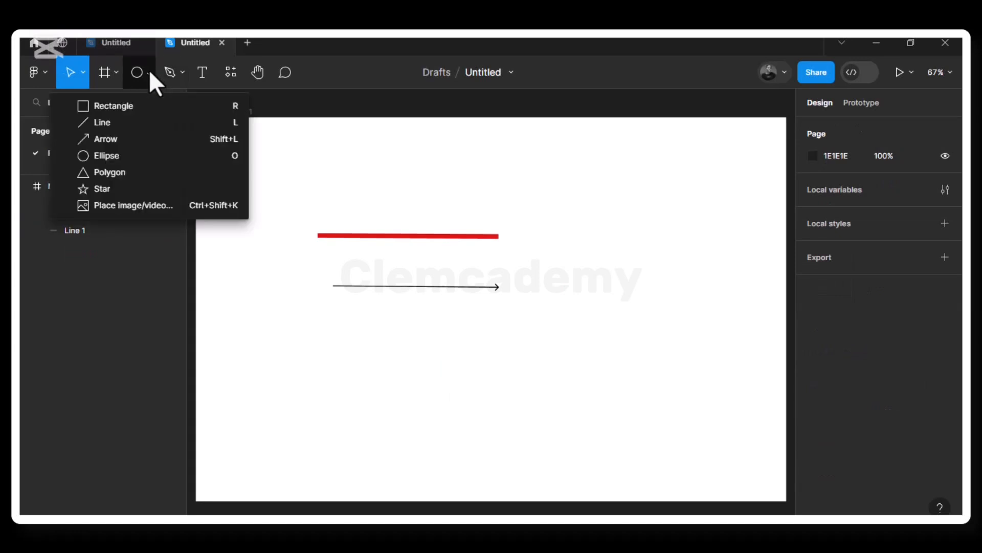
pyautogui.click(164, 174)
pyautogui.moveTo(540, 178); pyautogui.dragTo(718, 365)
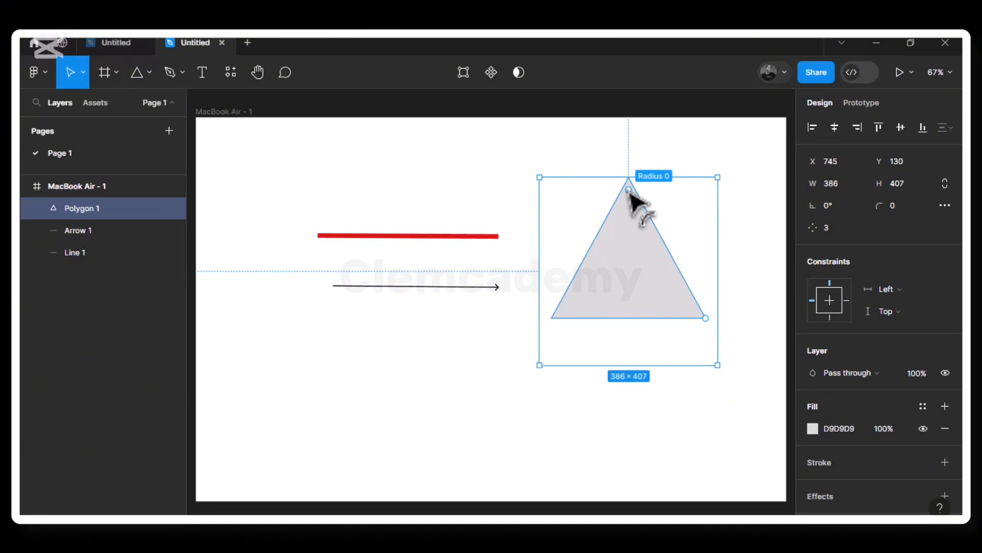
pyautogui.moveTo(629, 191); pyautogui.dragTo(629, 164)
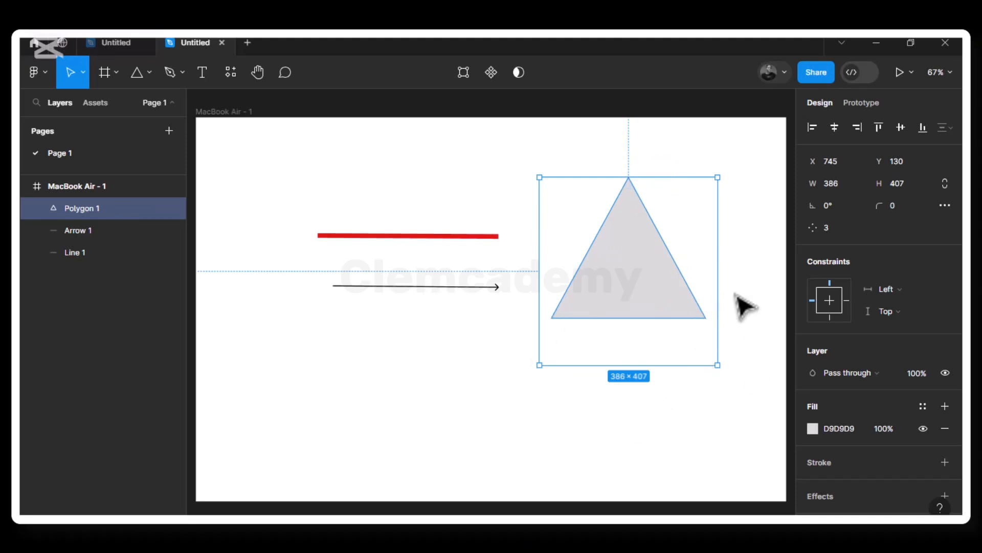
# Step: Set the triangle's corner count to 5
pyautogui.click(829, 227)
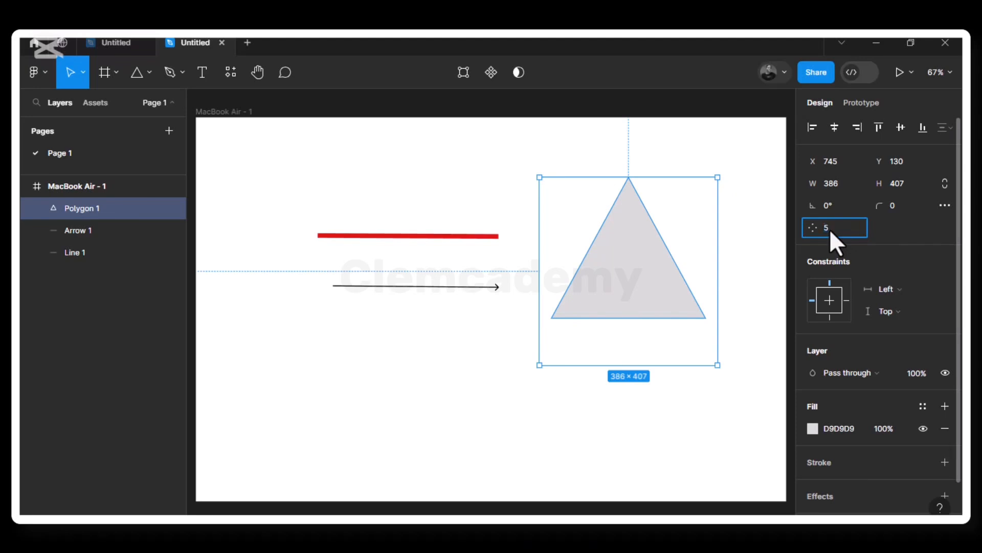
pyautogui.press('Return')
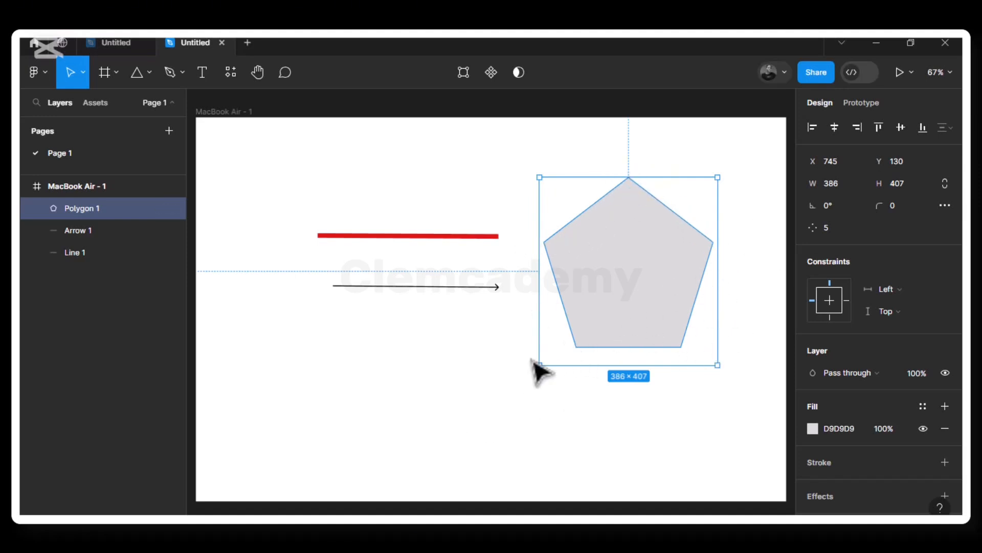
# Step: Set the polygon's corner count to 7 and its corner radius to 5
pyautogui.click(828, 228)
pyautogui.write('7')
pyautogui.press('Return')
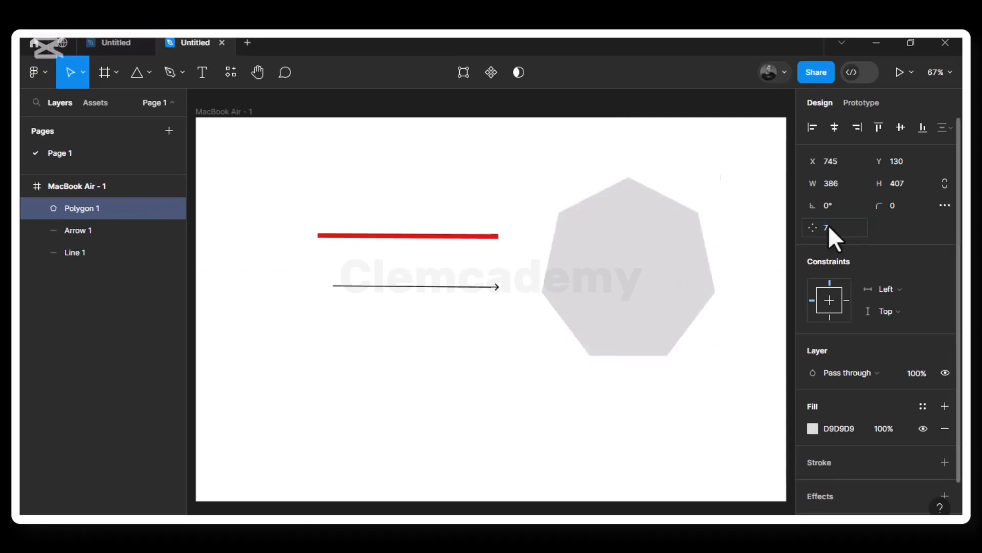
pyautogui.click(891, 207)
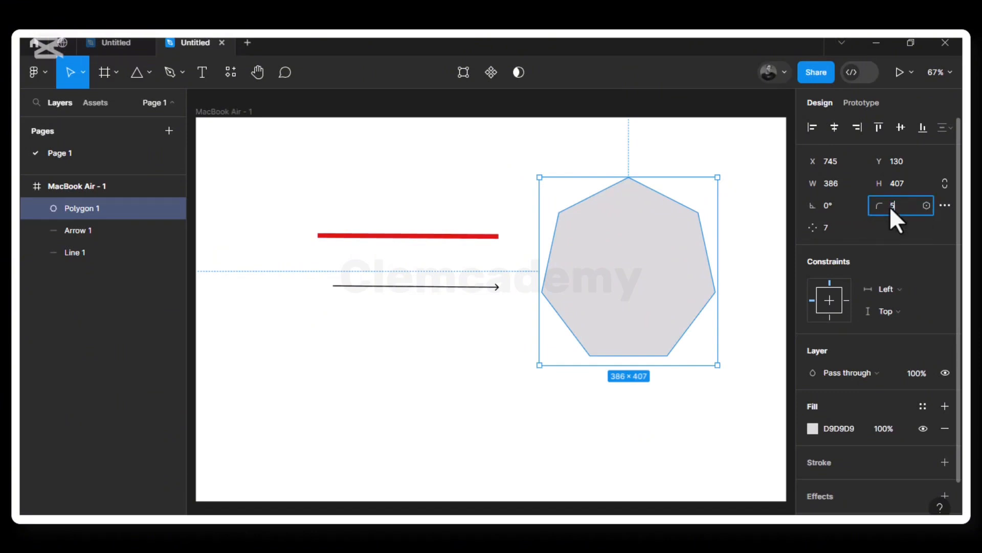
pyautogui.press('Return')
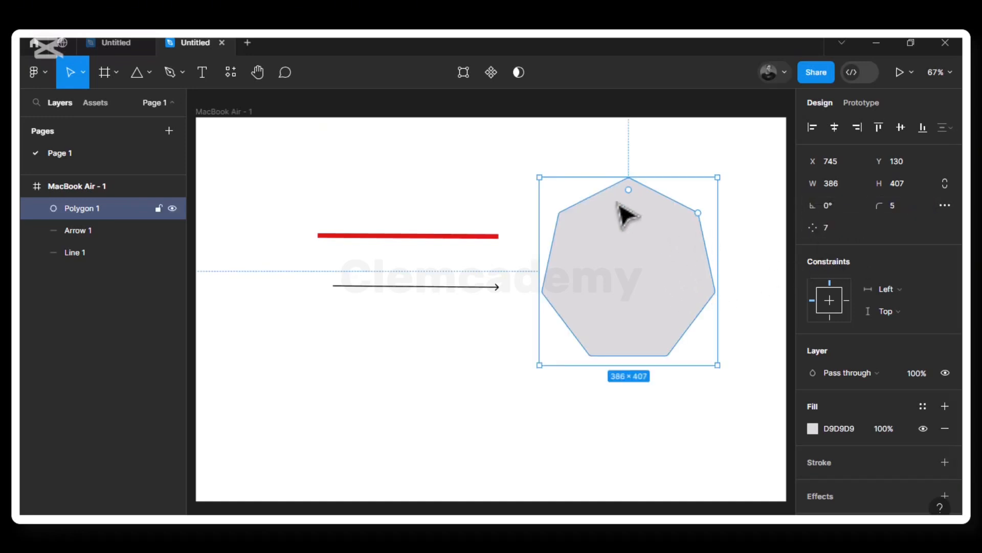
# Step: Draw a star about 211 × 202 below the arrow in the frame's lower-left area
pyautogui.click(149, 70)
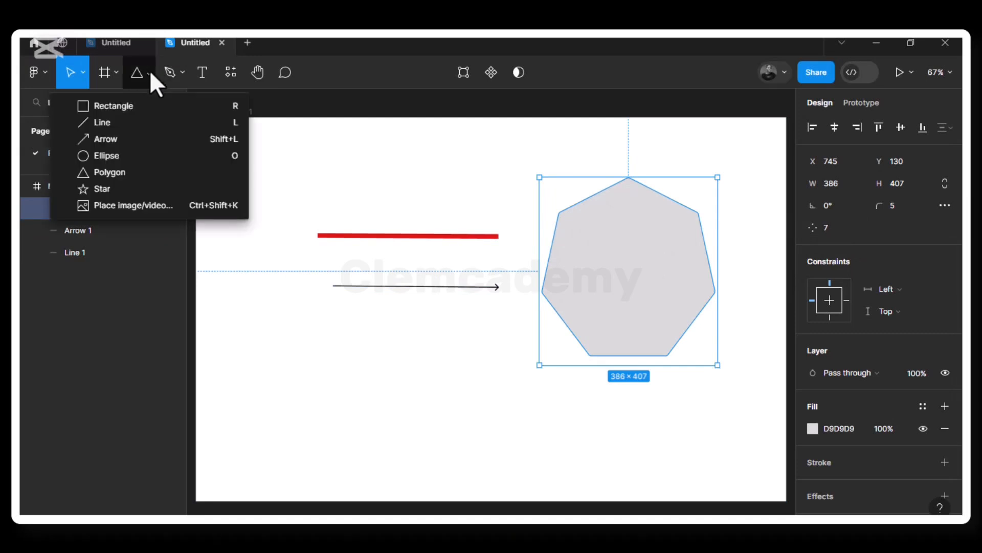
pyautogui.click(124, 190)
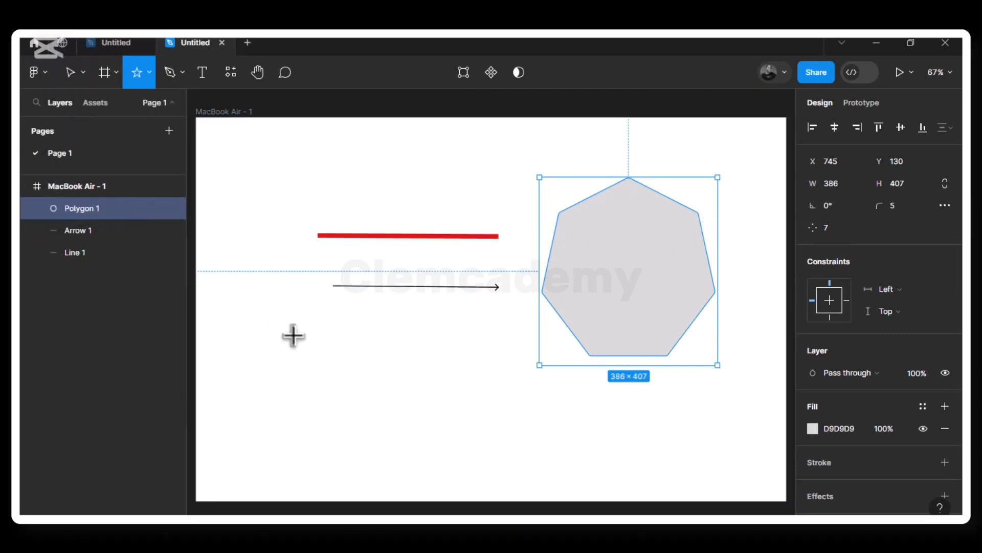
pyautogui.moveTo(292, 337)
pyautogui.mouseDown()
pyautogui.moveTo(385, 409)
pyautogui.moveTo(390, 430)
pyautogui.mouseUp()
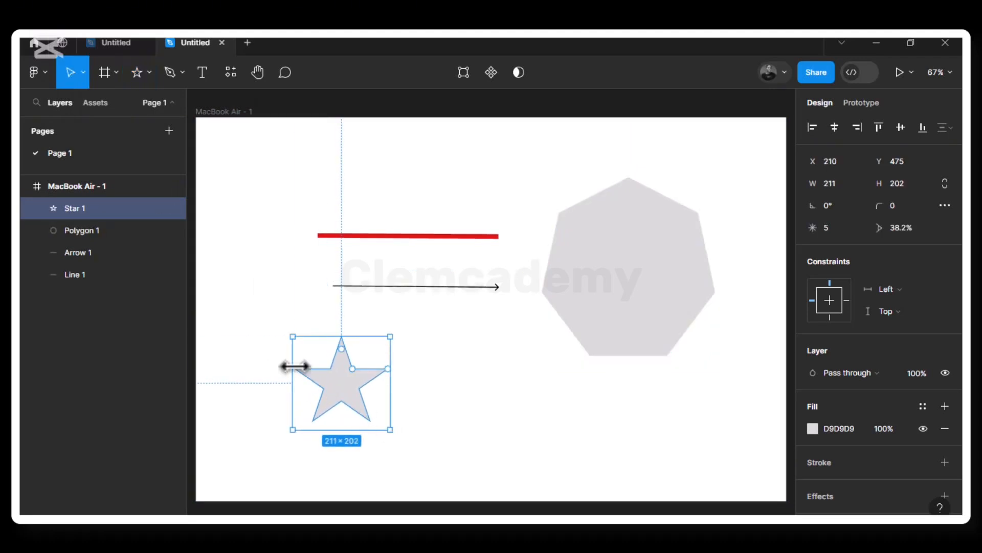
# Step: Set the star's ratio to 50% and its point count to 10
pyautogui.moveTo(353, 370)
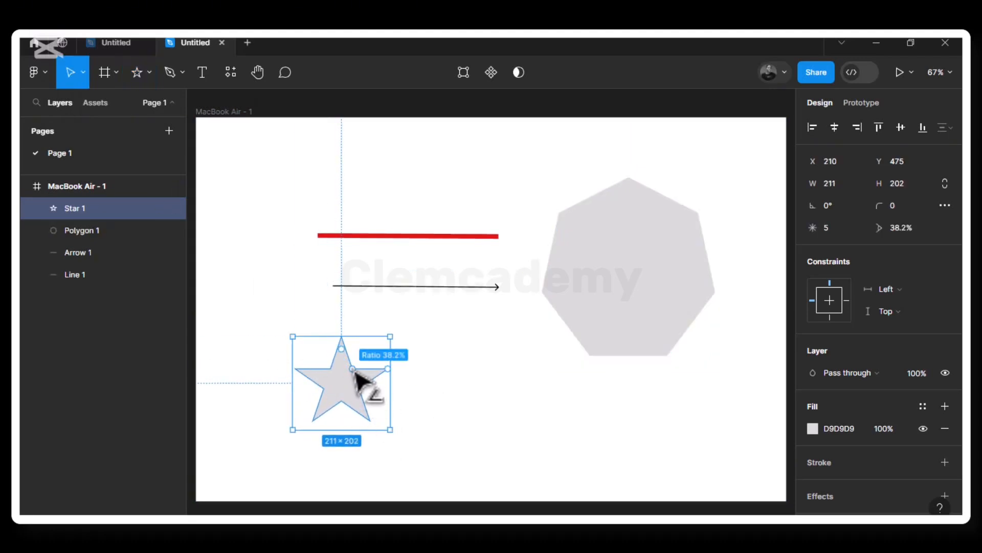
pyautogui.moveTo(354, 369)
pyautogui.mouseDown()
pyautogui.moveTo(364, 393)
pyautogui.moveTo(355, 401)
pyautogui.moveTo(370, 359)
pyautogui.moveTo(344, 371)
pyautogui.moveTo(369, 364)
pyautogui.moveTo(344, 386)
pyautogui.moveTo(366, 382)
pyautogui.moveTo(364, 390)
pyautogui.moveTo(341, 392)
pyautogui.moveTo(366, 374)
pyautogui.mouseUp()
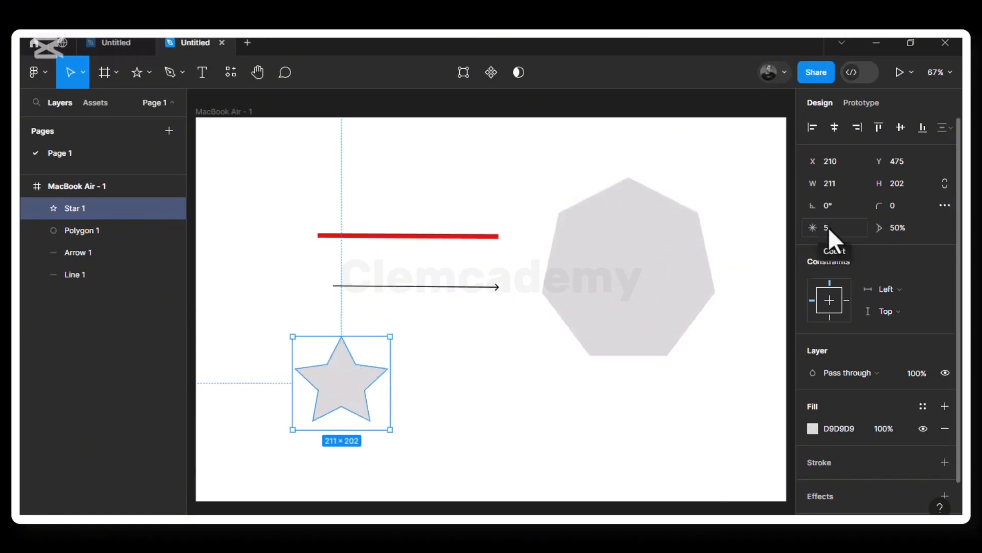
pyautogui.moveTo(342, 333)
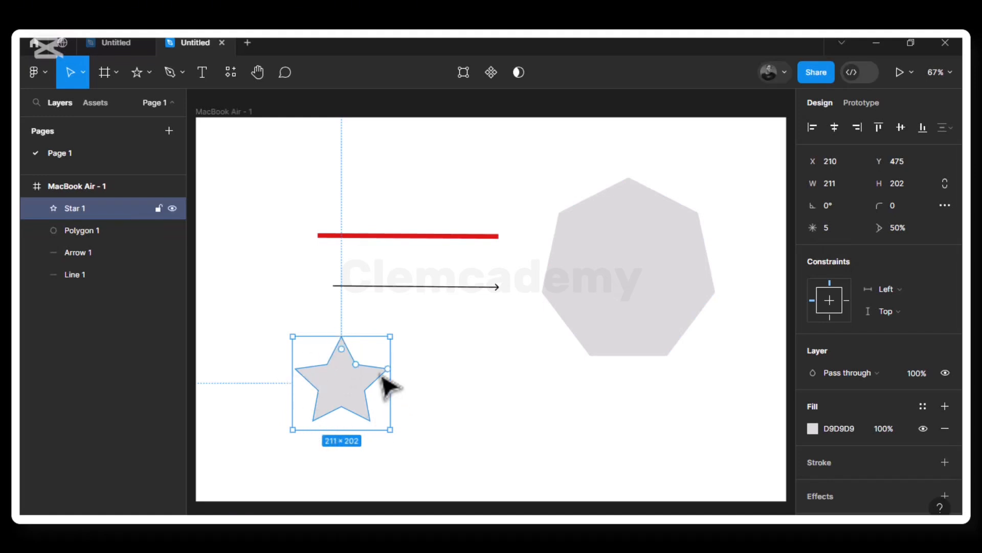
pyautogui.click(827, 230)
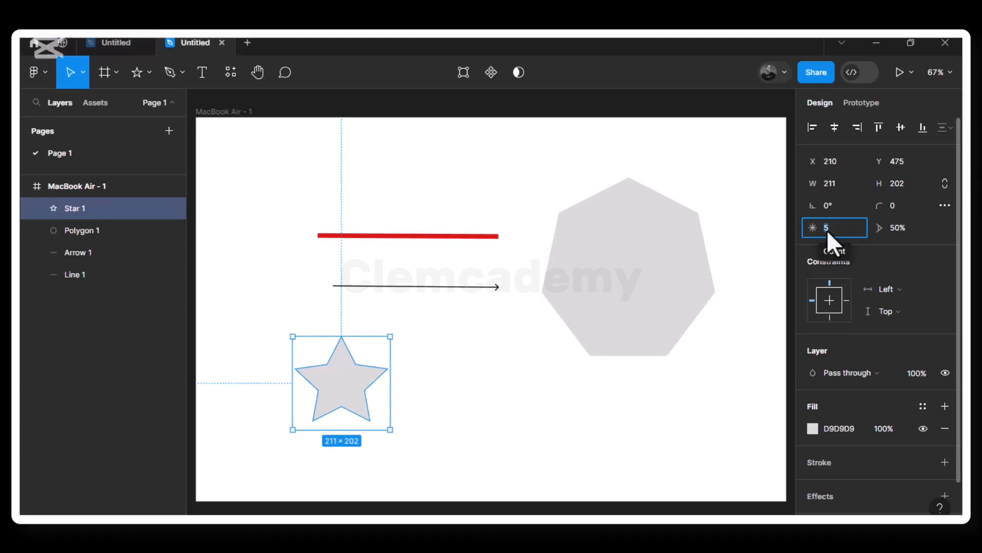
pyautogui.write('10')
pyautogui.press('Return')
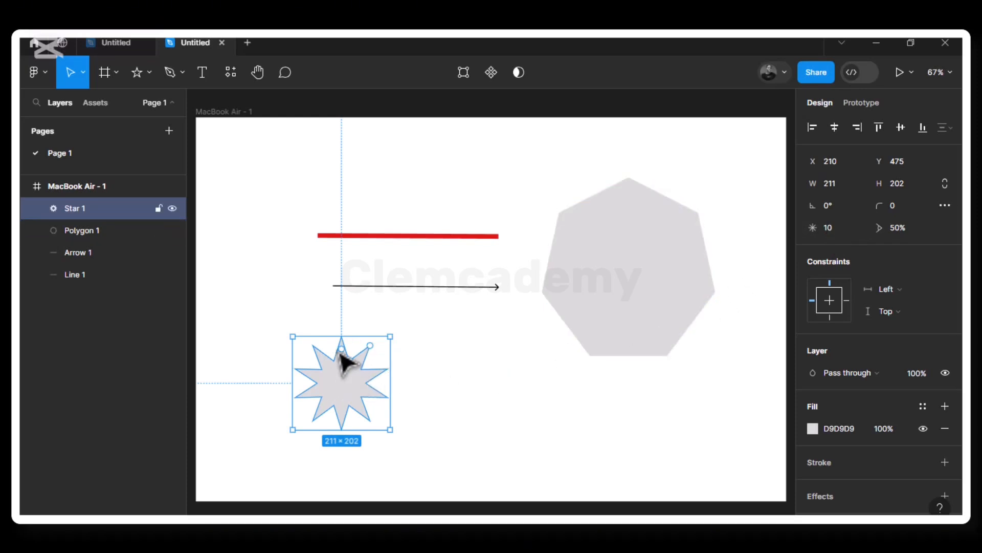
# Step: Try the star's corner radius handle and delete the star from the frame
pyautogui.moveTo(342, 352); pyautogui.dragTo(351, 325)
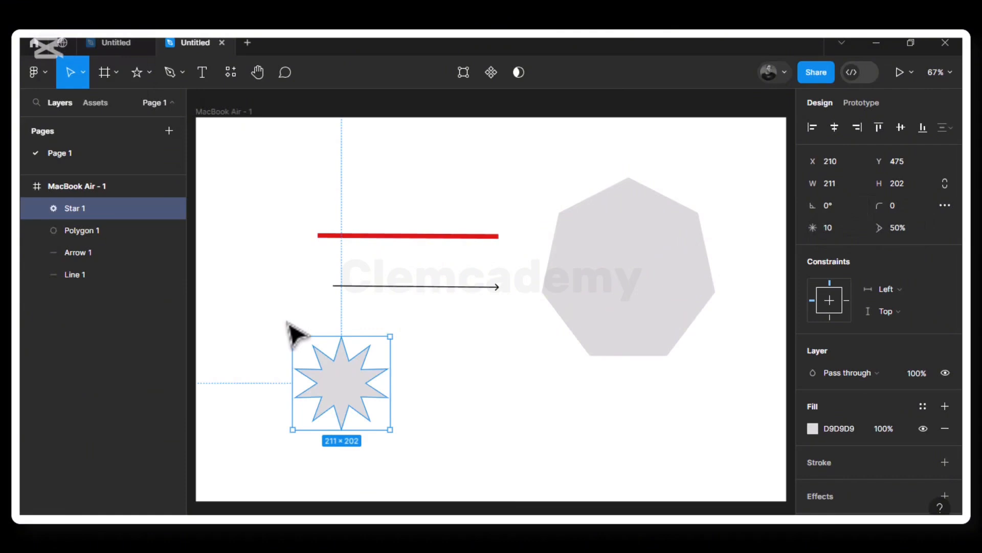
pyautogui.press('Delete')
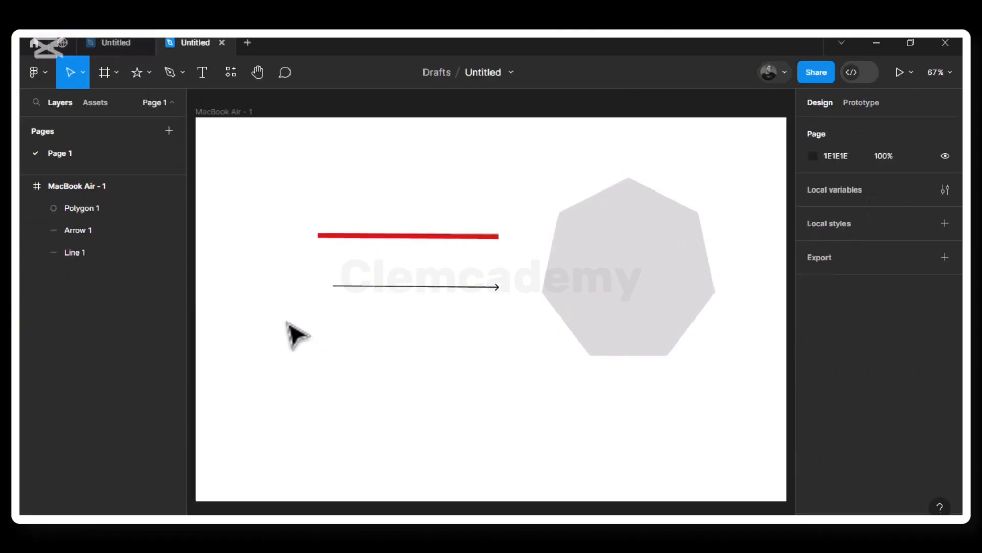
# Step: Open the file browser for placing an image or video, view the Downloads folder, and cancel without placing a file
pyautogui.click(148, 73)
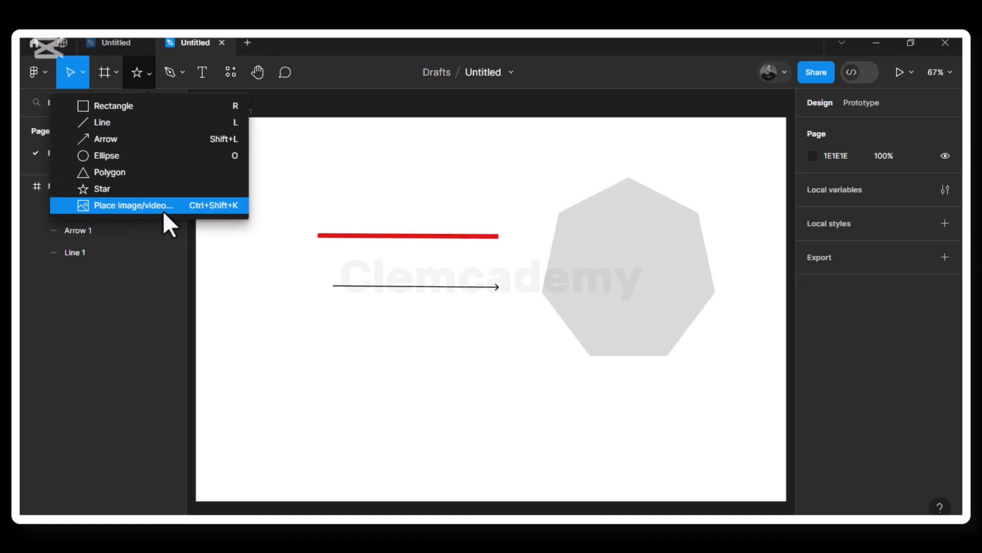
pyautogui.click(152, 189)
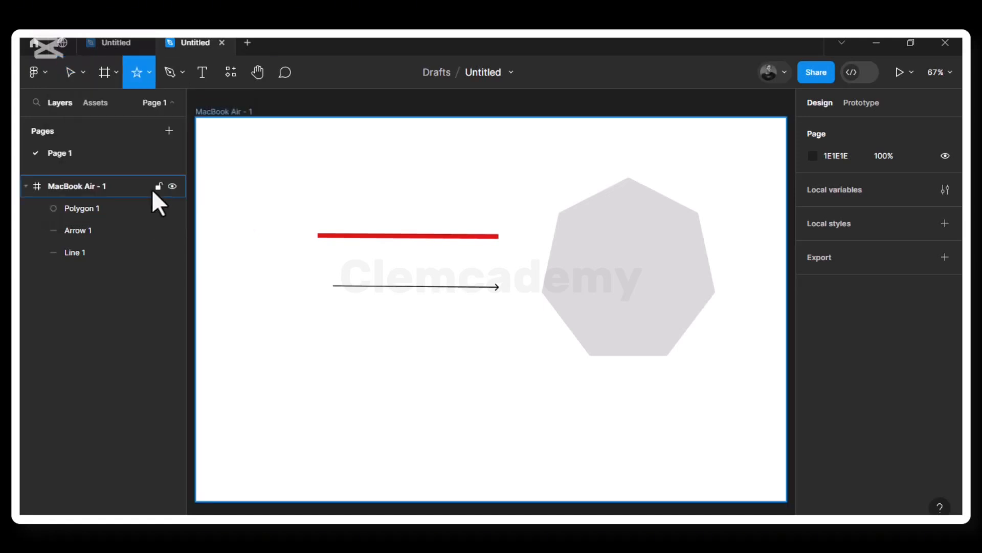
pyautogui.click(150, 74)
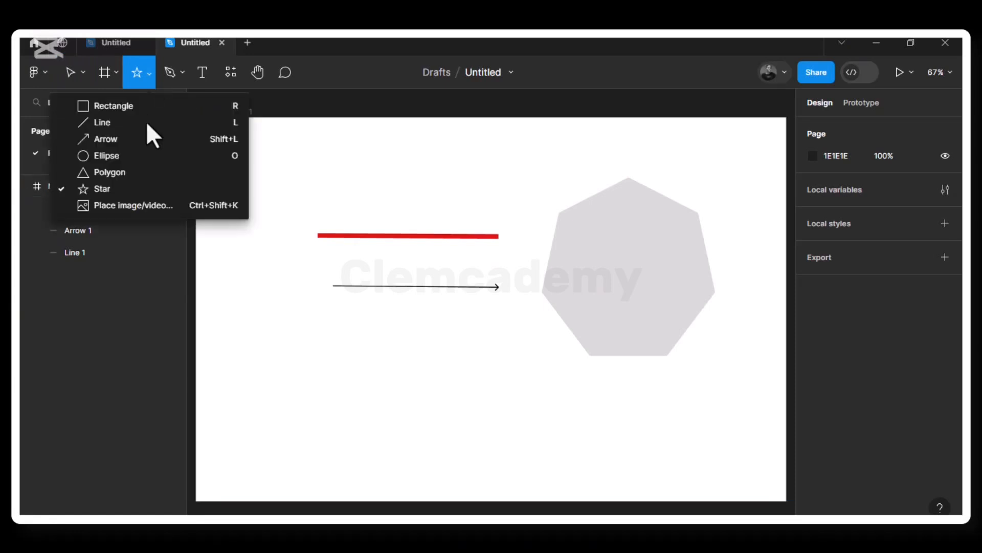
pyautogui.click(148, 206)
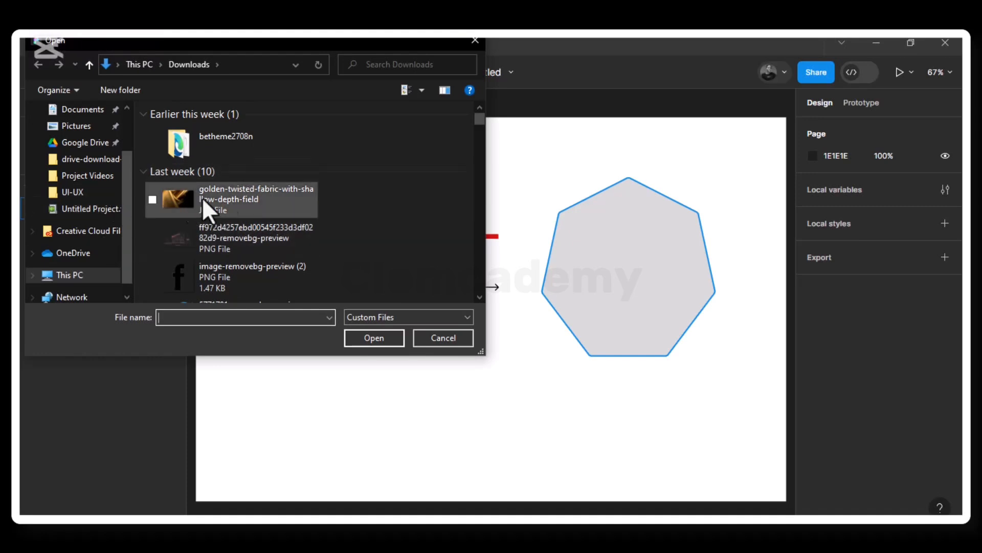
pyautogui.moveTo(256, 199)
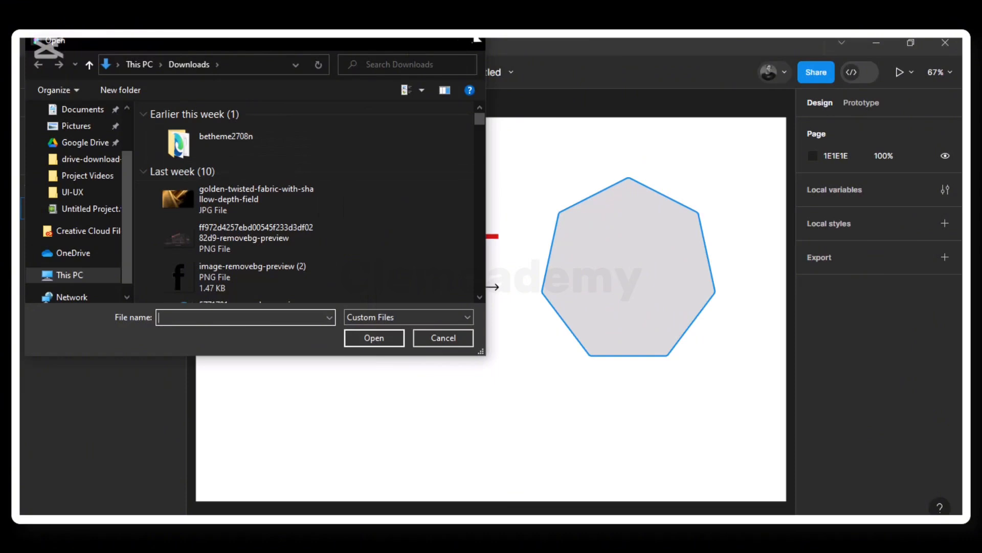
pyautogui.click(480, 40)
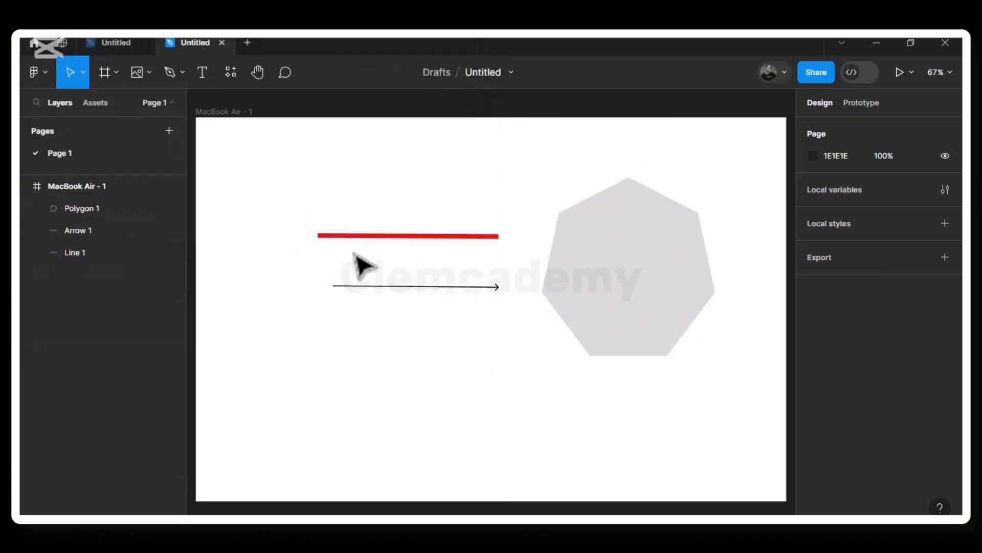
pyautogui.click(377, 237)
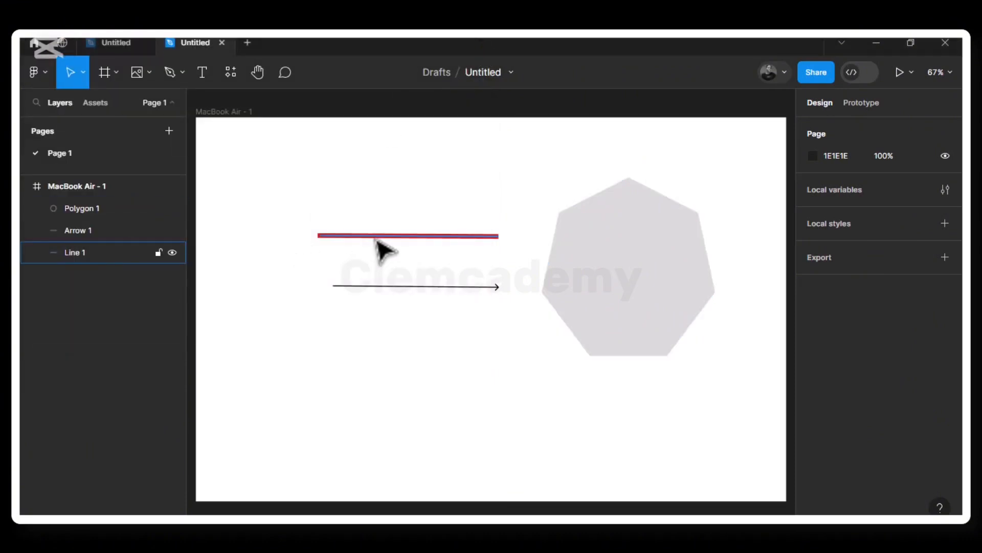